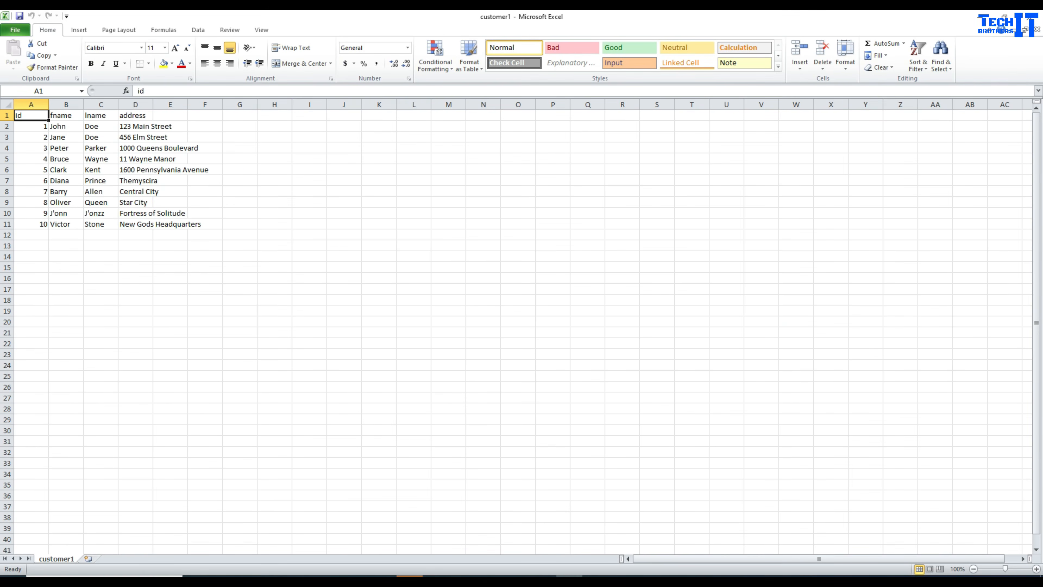
# - Examine the id, fname, lname and address column headers of the customer1 sheet
pyautogui.click(31, 126)
pyautogui.click(66, 115)
pyautogui.click(100, 115)
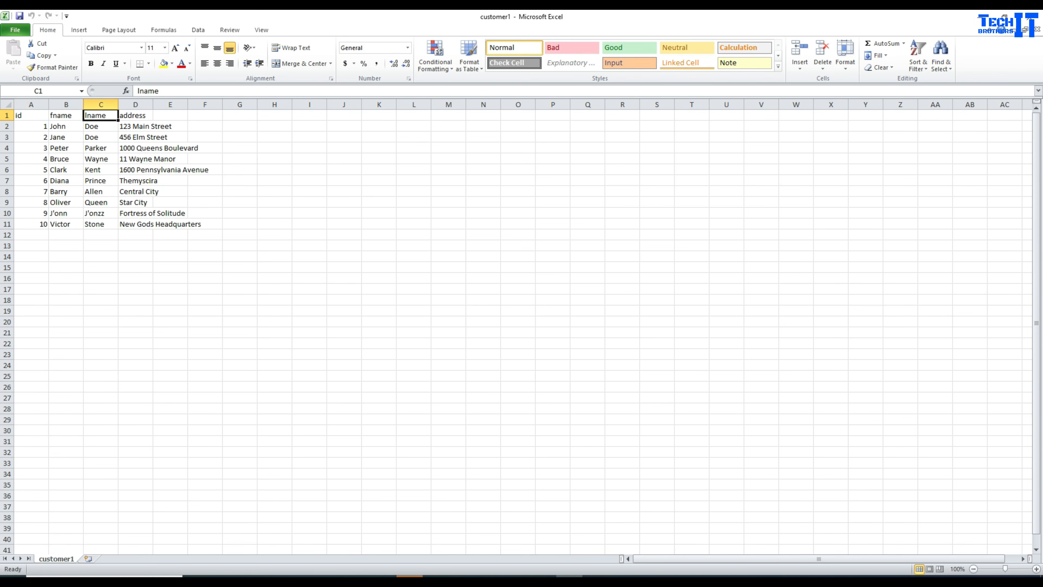
pyautogui.click(136, 116)
pyautogui.moveTo(31, 115); pyautogui.dragTo(142, 116)
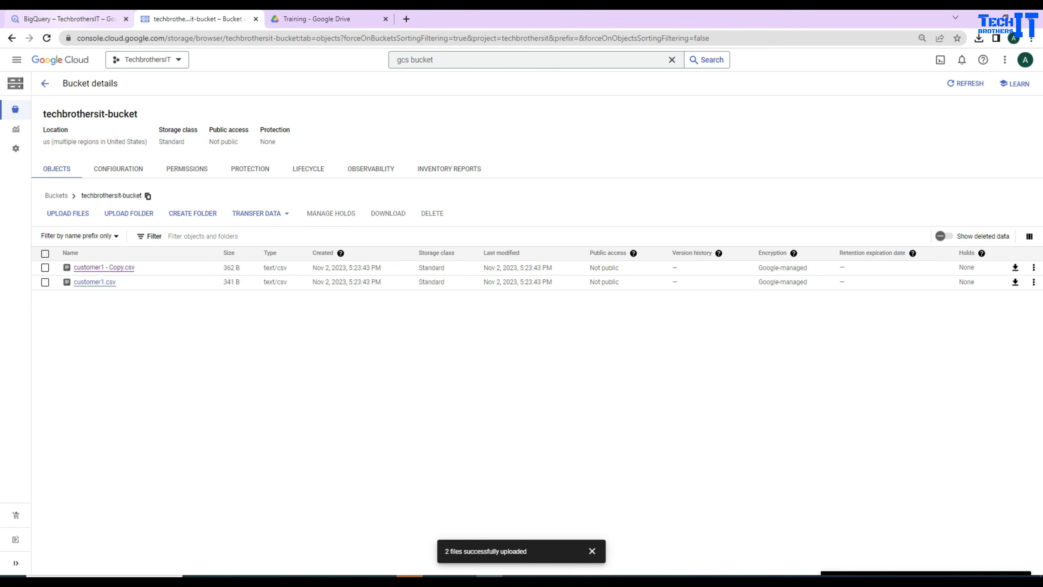
# - Switch to BigQuery in the Google Cloud console and open its page from the product search results
pyautogui.click(70, 19)
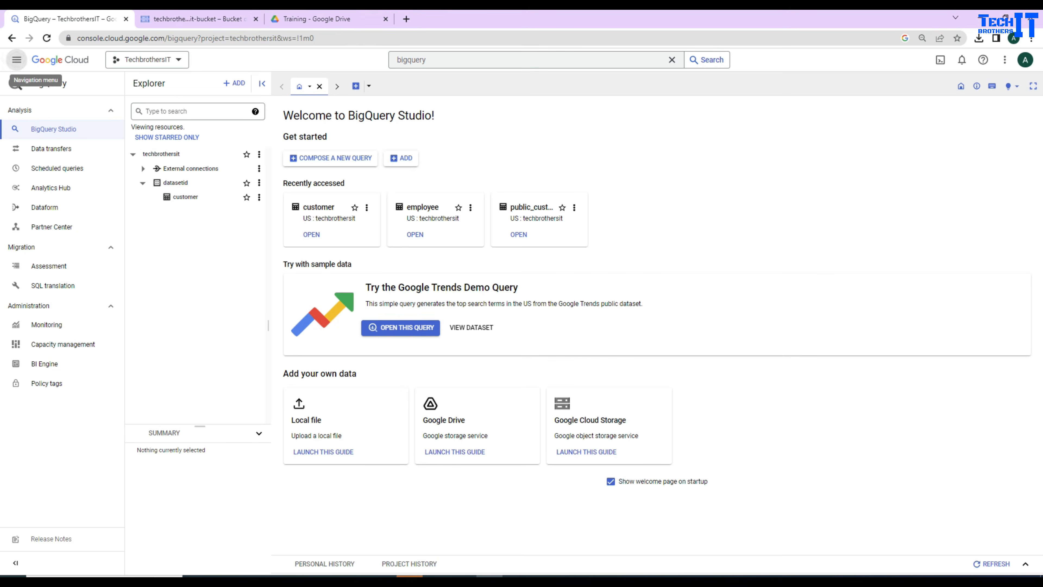
pyautogui.click(16, 59)
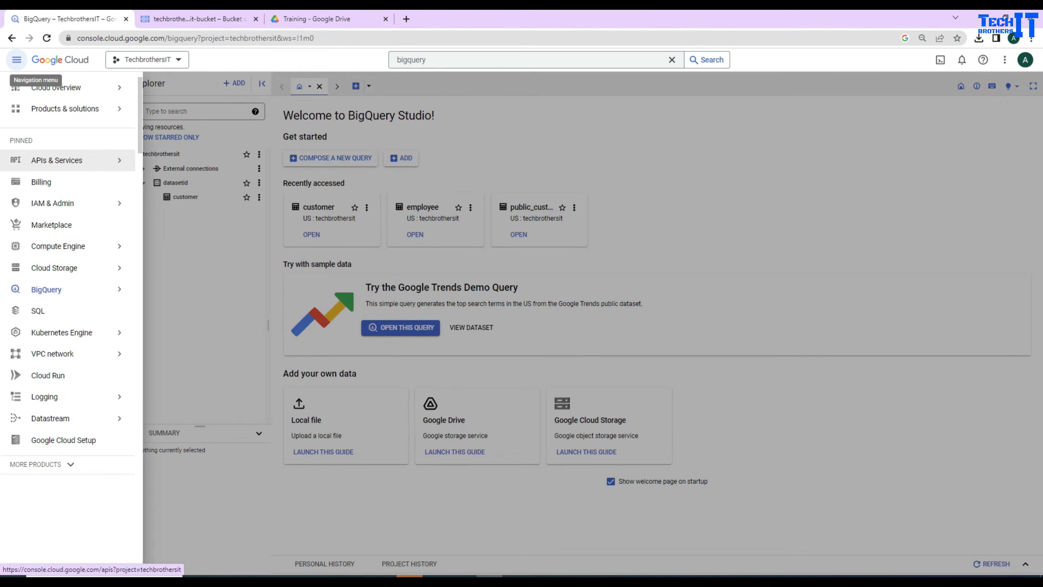
pyautogui.moveTo(61, 289)
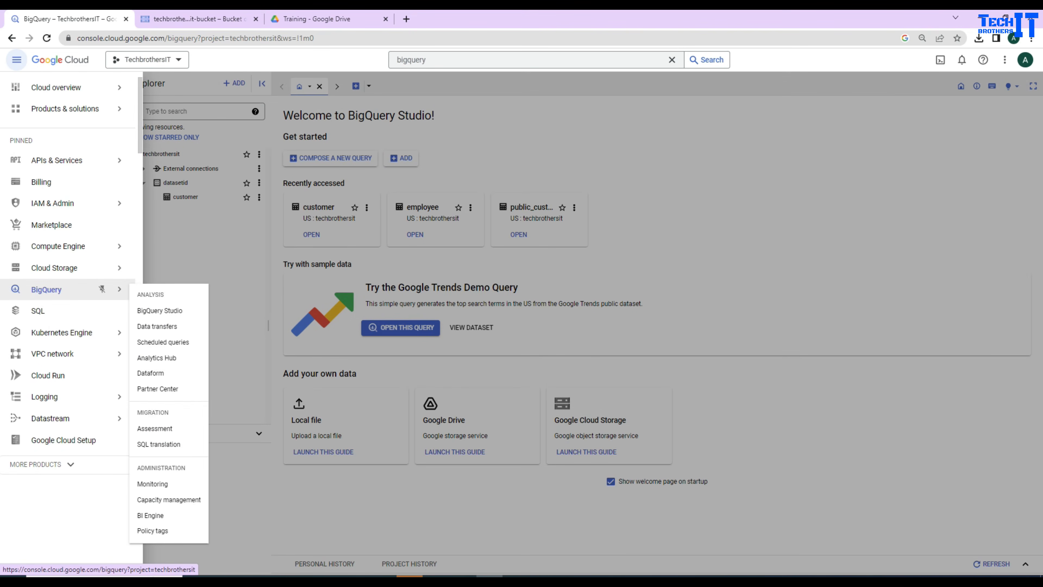
pyautogui.click(444, 59)
pyautogui.moveTo(436, 60); pyautogui.dragTo(397, 59)
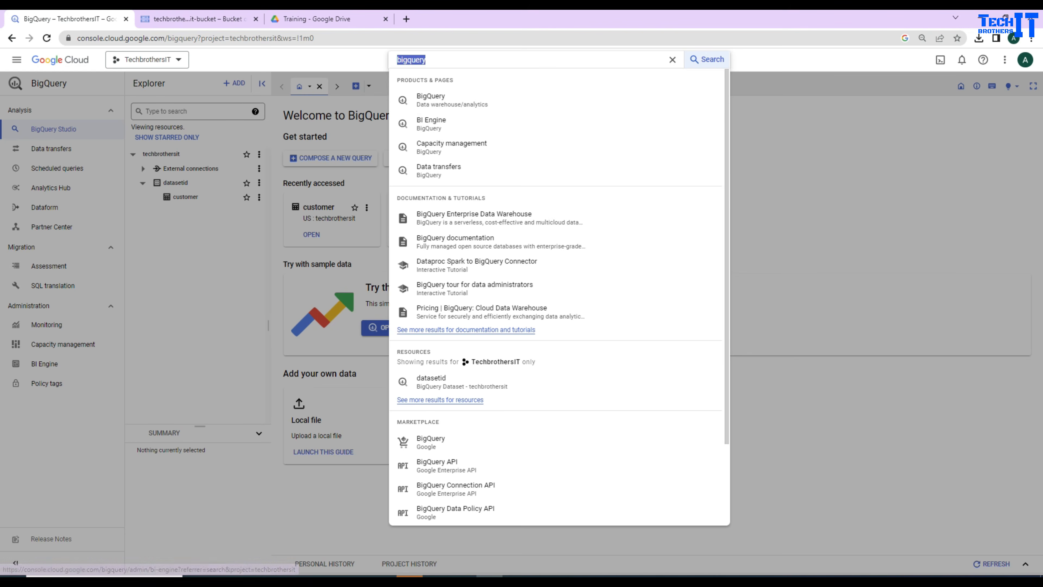
pyautogui.click(452, 100)
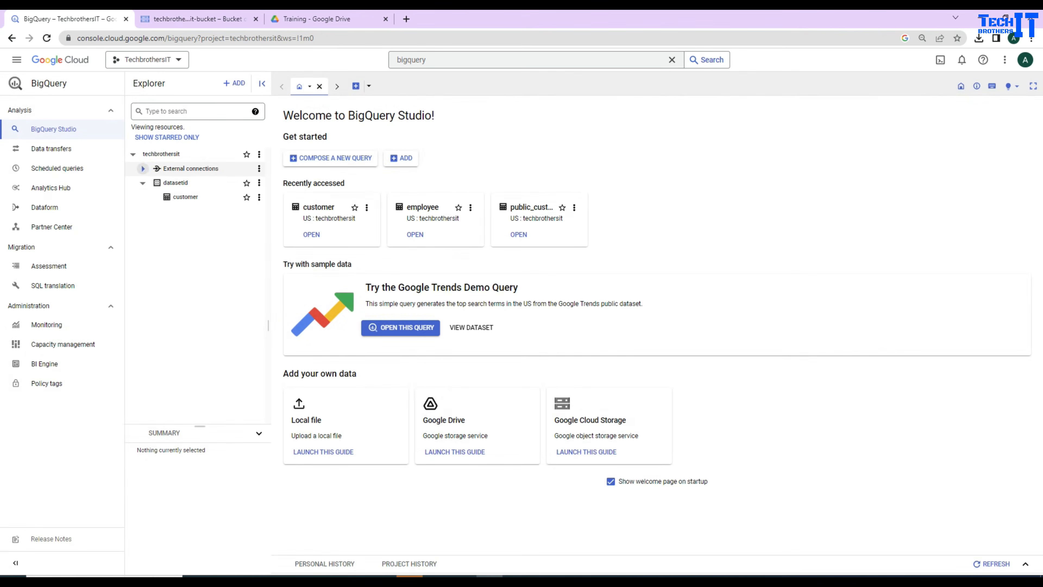
# - Examine the resources under the techbrothersit project and collapse its datasetid dataset
pyautogui.click(133, 154)
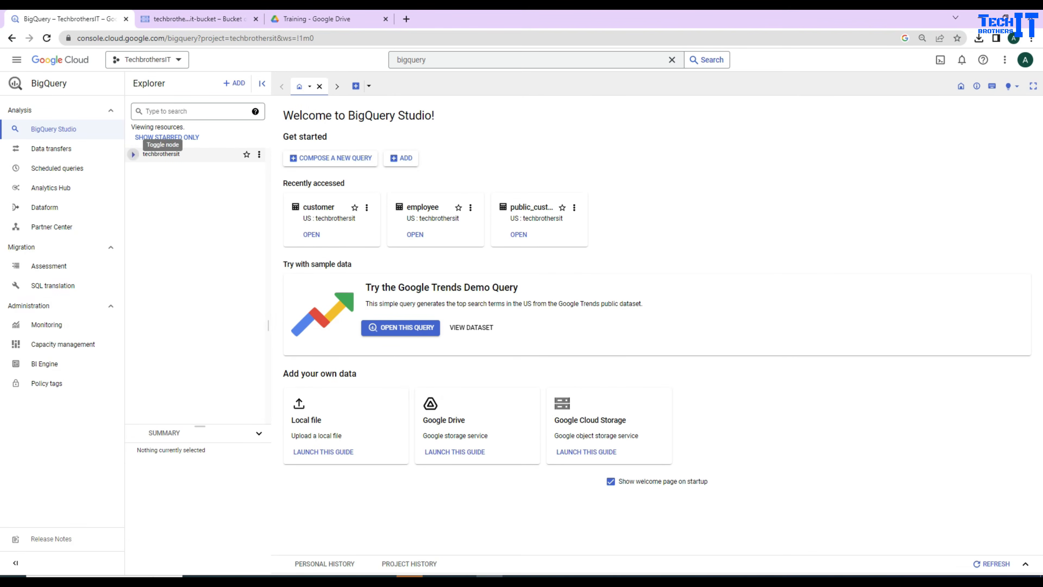
pyautogui.click(133, 154)
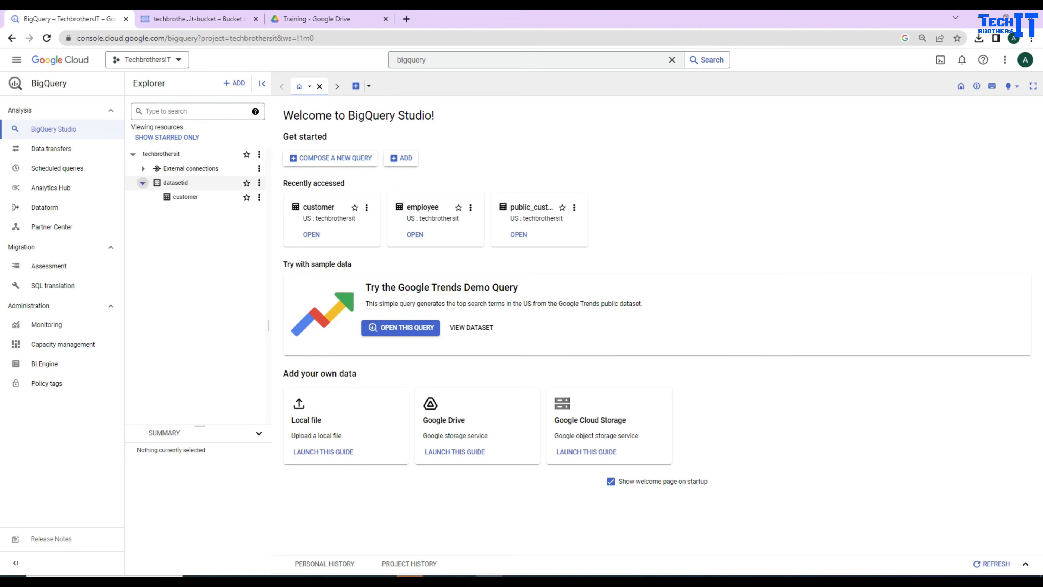
pyautogui.click(143, 183)
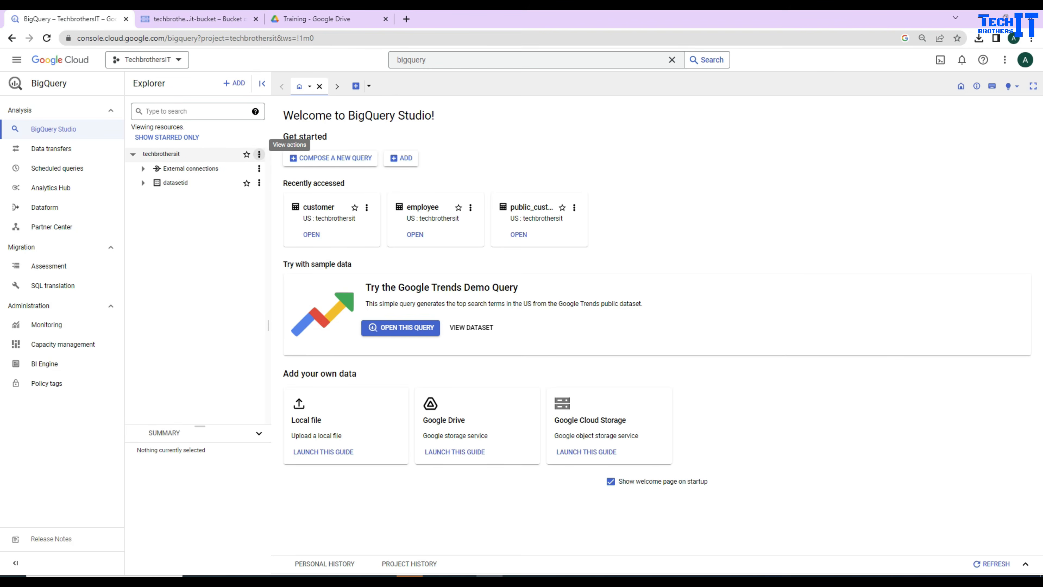
pyautogui.click(258, 154)
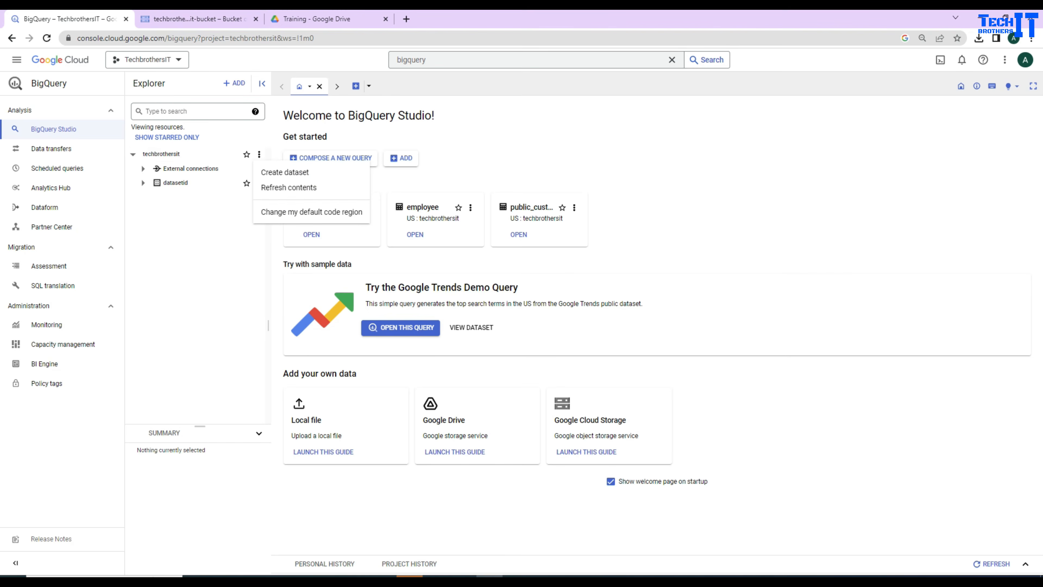
pyautogui.press('Escape')
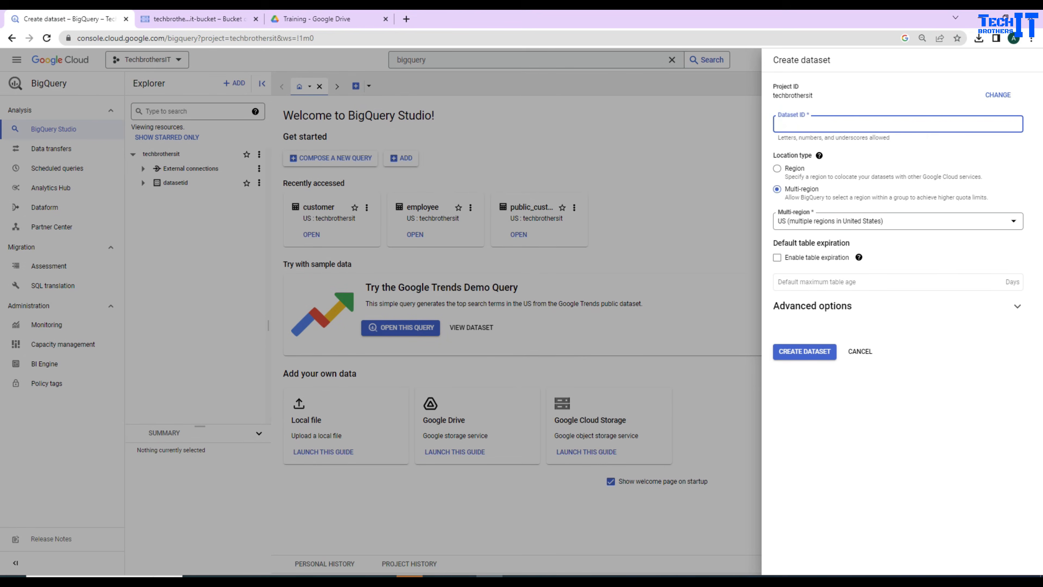
pyautogui.click(860, 349)
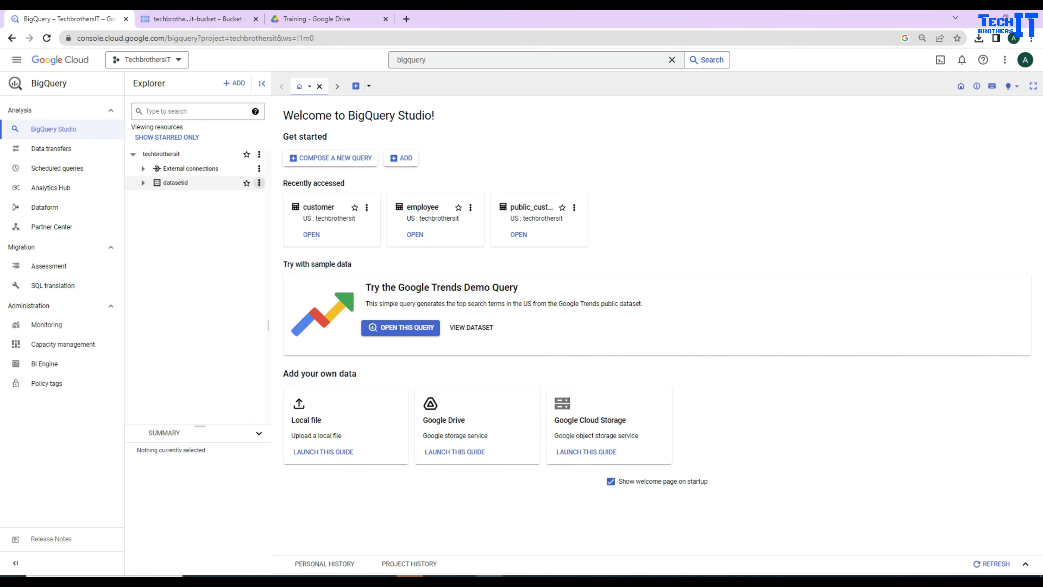
# - Start creating a table in the datasetid dataset with Google Cloud Storage as its source
pyautogui.click(258, 182)
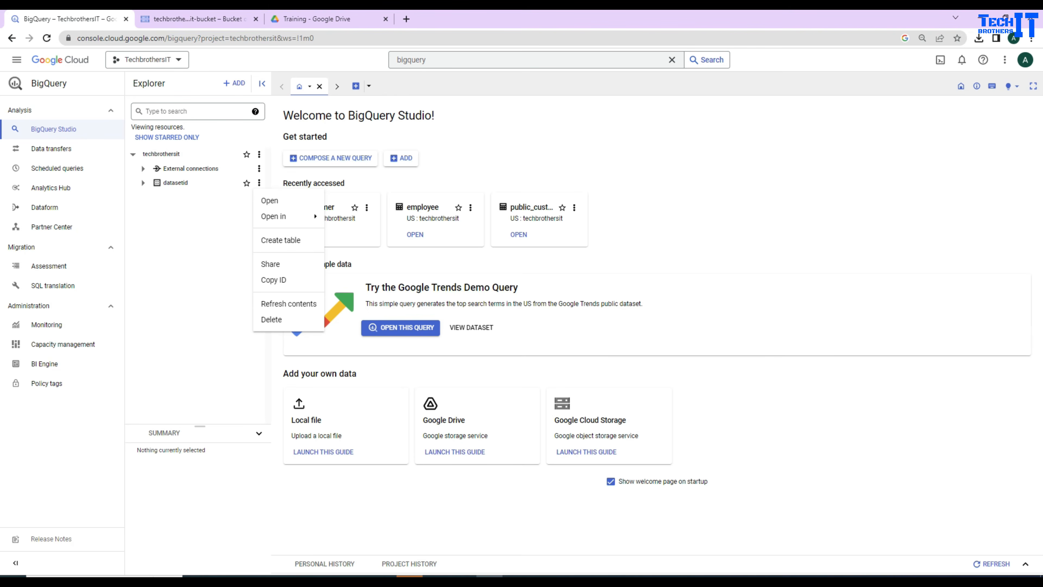
pyautogui.click(281, 240)
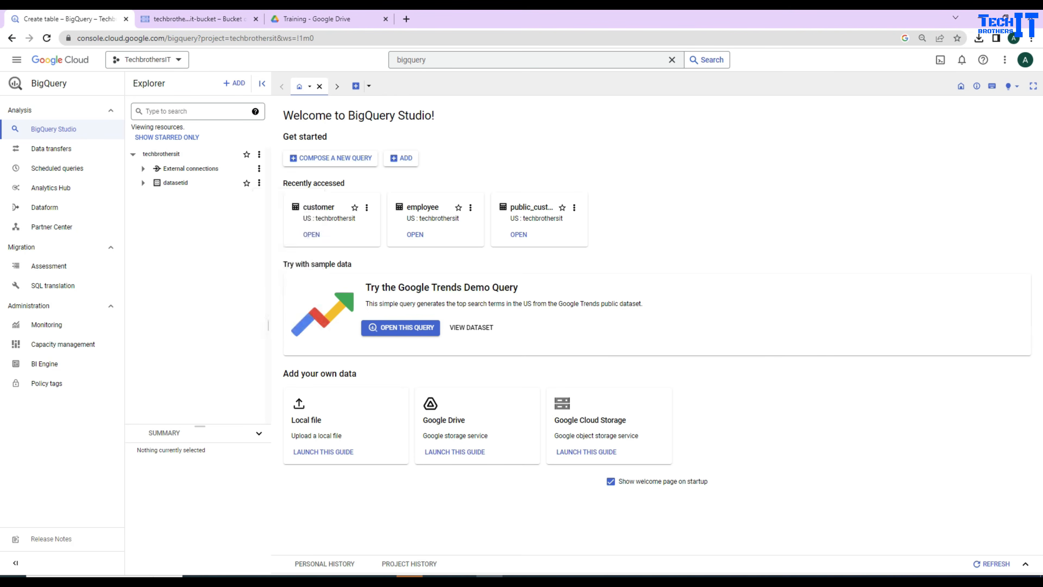
pyautogui.click(730, 114)
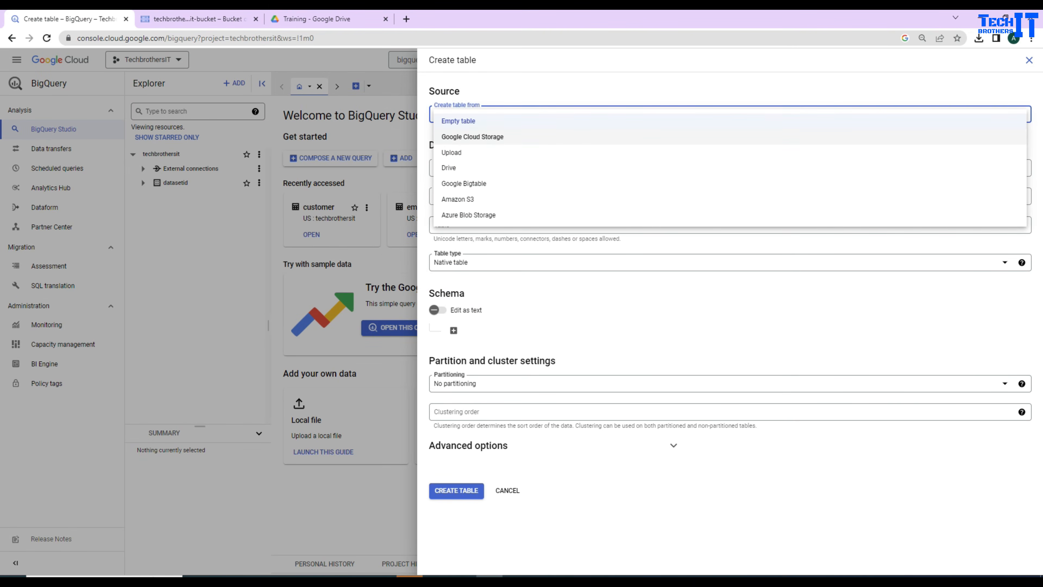
pyautogui.click(472, 137)
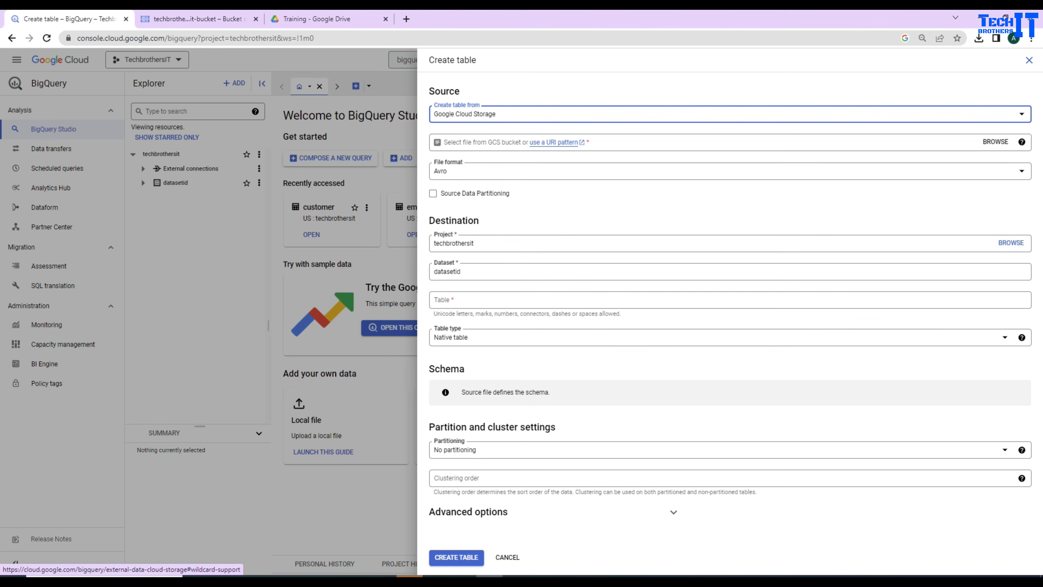
# - Choose customer1 - Copy.csv from techbrothersit-bucket as the table's source file
pyautogui.click(995, 141)
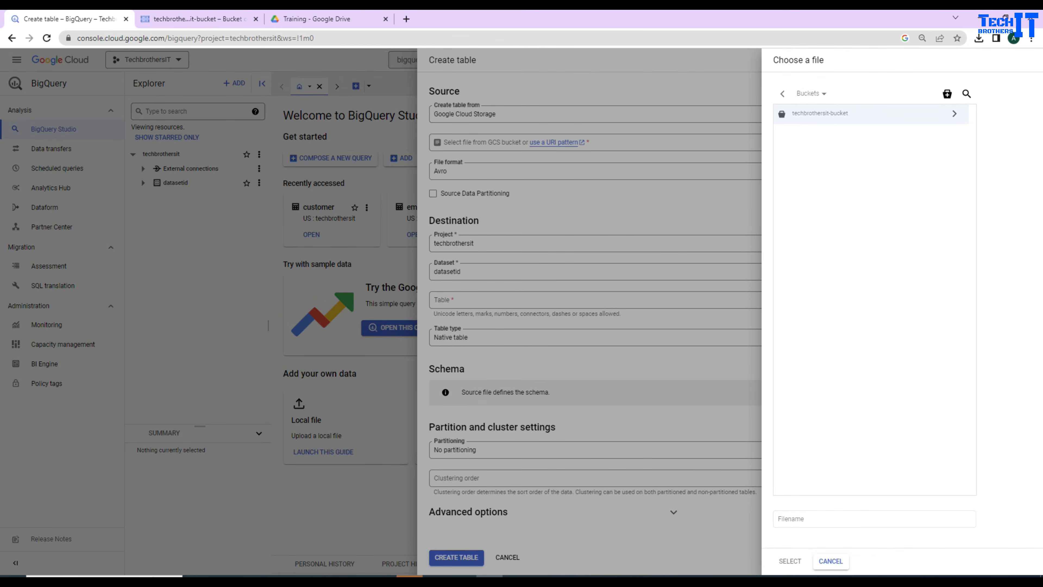
pyautogui.doubleClick(820, 113)
pyautogui.click(819, 113)
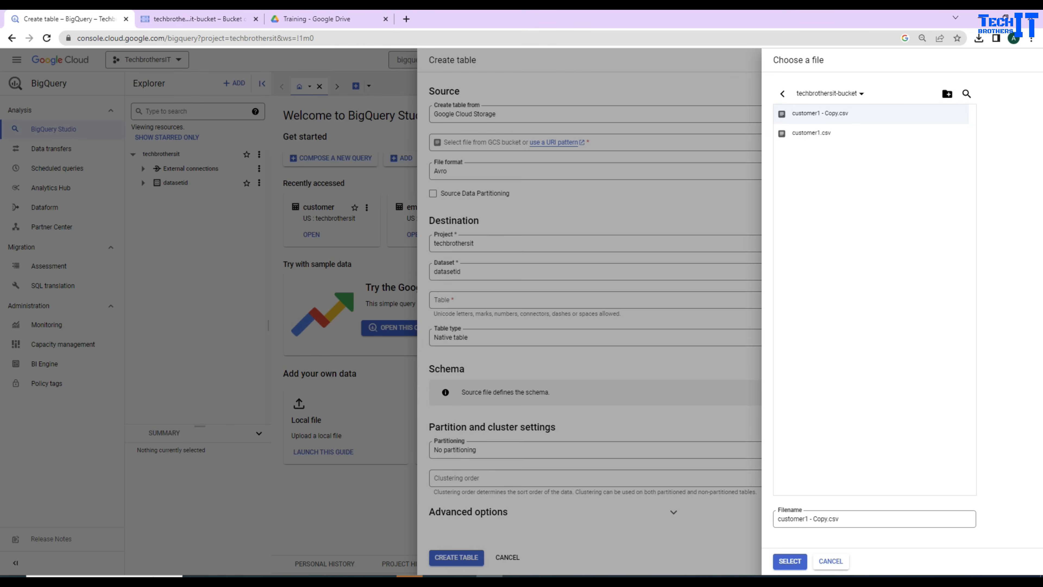
pyautogui.click(790, 561)
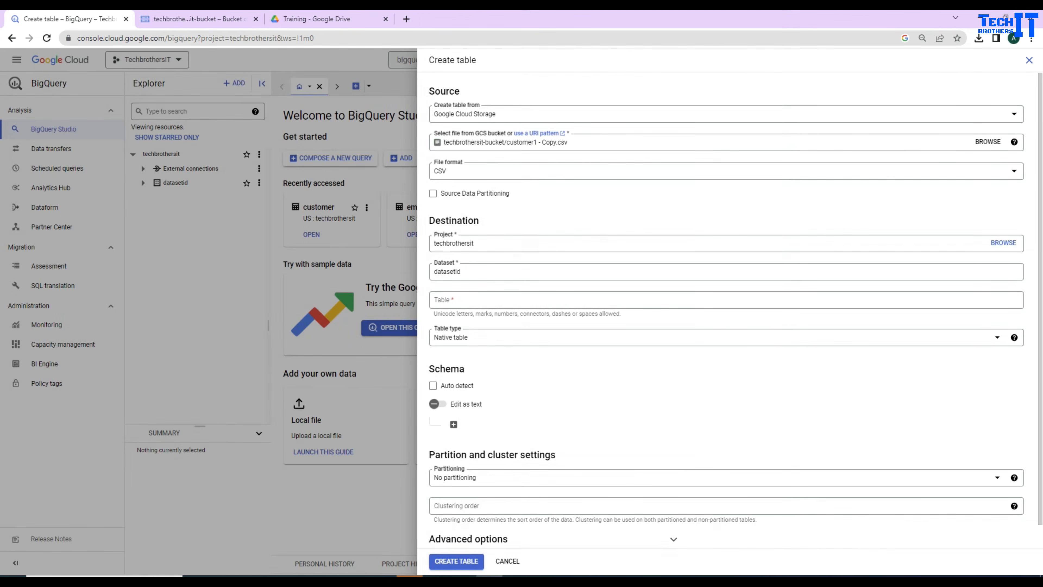
# - Replace the file name in the source path with the wildcard *.csv, giving techbrothersit-bucket/*.csv
pyautogui.moveTo(577, 143); pyautogui.dragTo(443, 142)
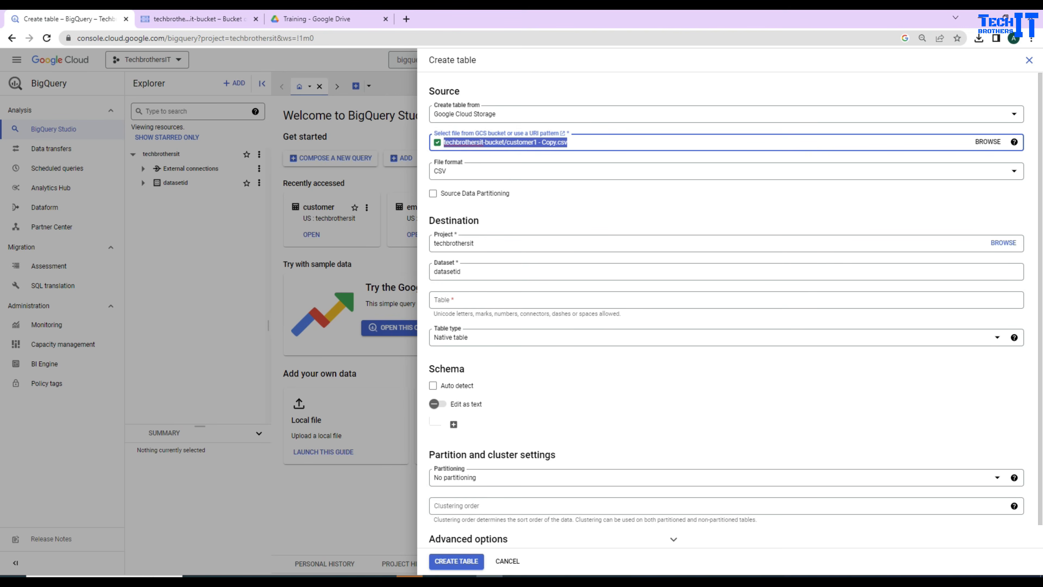
pyautogui.click(549, 142)
pyautogui.moveTo(568, 143); pyautogui.dragTo(507, 142)
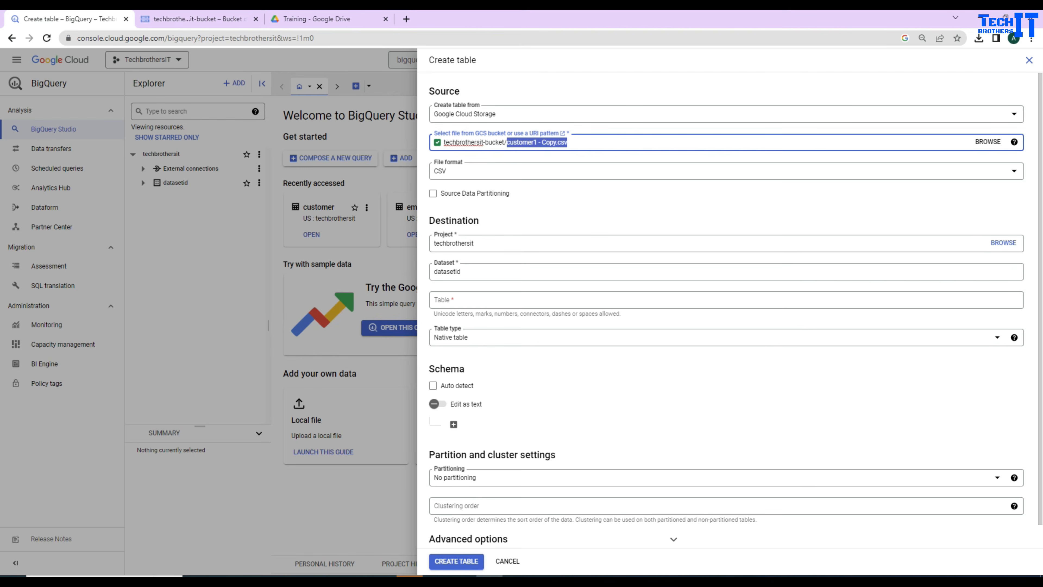
pyautogui.write('*.csv')
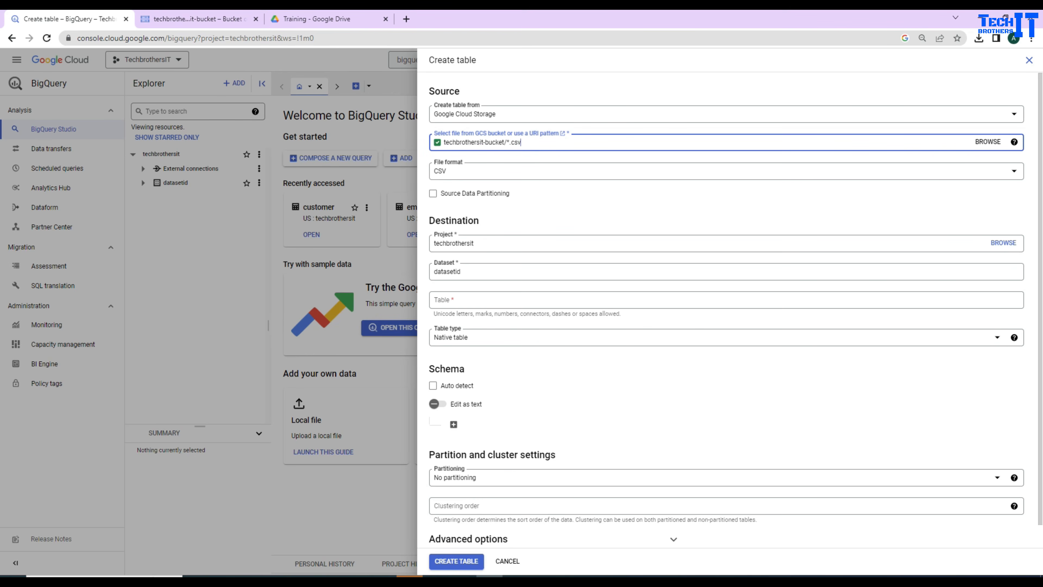
# - Review the bucket and wildcard parts of the source path and set the file format to CSV
pyautogui.moveTo(507, 142); pyautogui.dragTo(443, 142)
pyautogui.click(520, 142)
pyautogui.moveTo(521, 143); pyautogui.dragTo(505, 142)
pyautogui.click(510, 142)
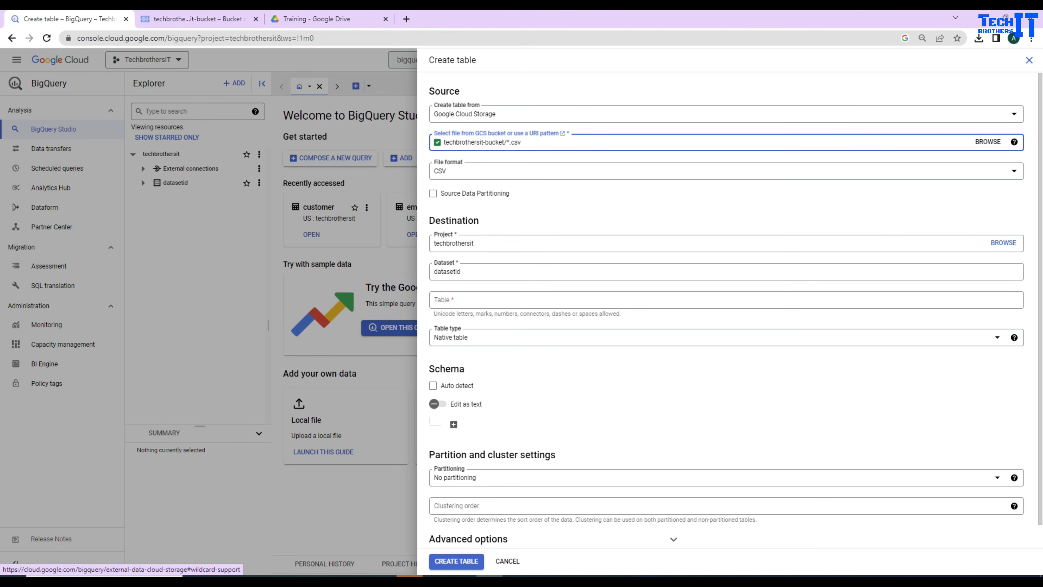
pyautogui.moveTo(507, 142); pyautogui.dragTo(522, 142)
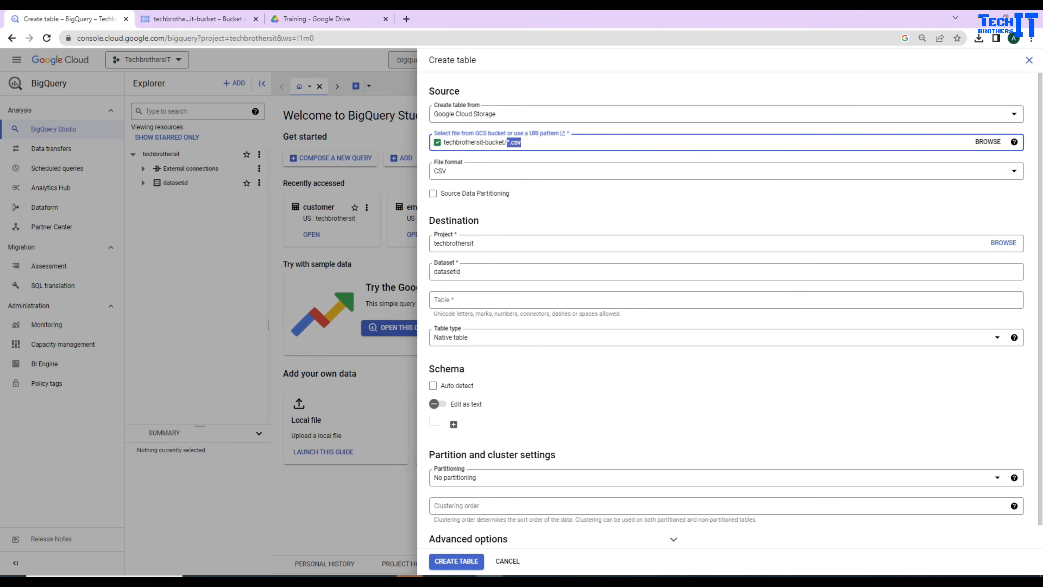
pyautogui.click(522, 143)
pyautogui.moveTo(507, 142); pyautogui.dragTo(521, 143)
pyautogui.click(616, 171)
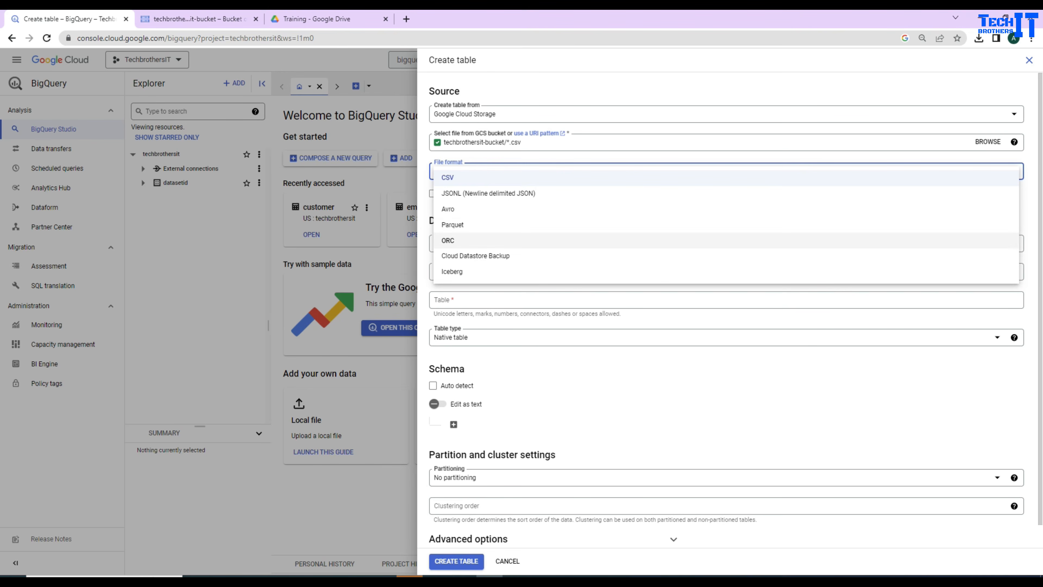
pyautogui.click(448, 177)
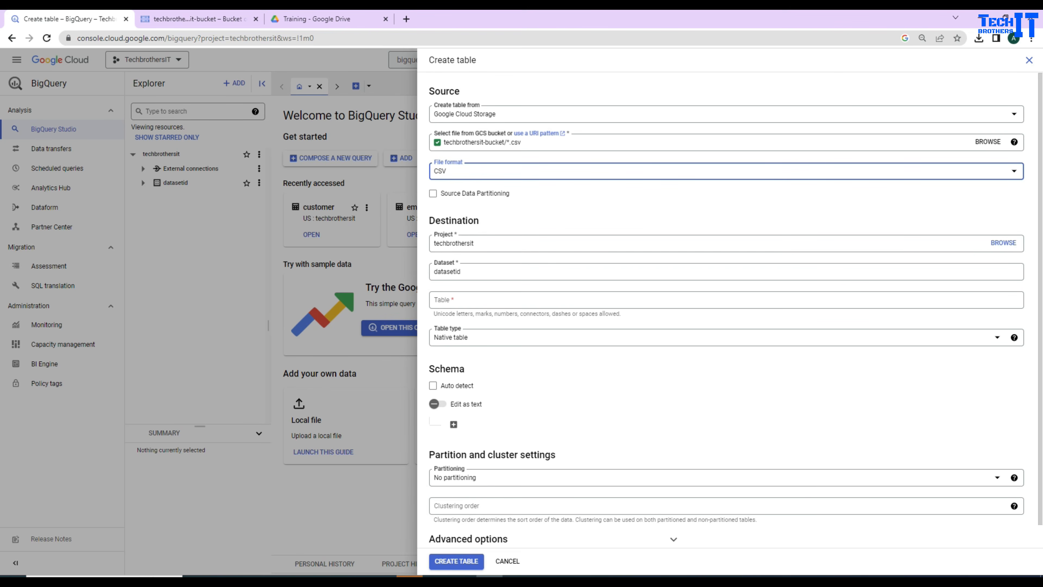
# - Check the destination project and dataset, and name the new table gcscustomer
pyautogui.doubleClick(453, 221)
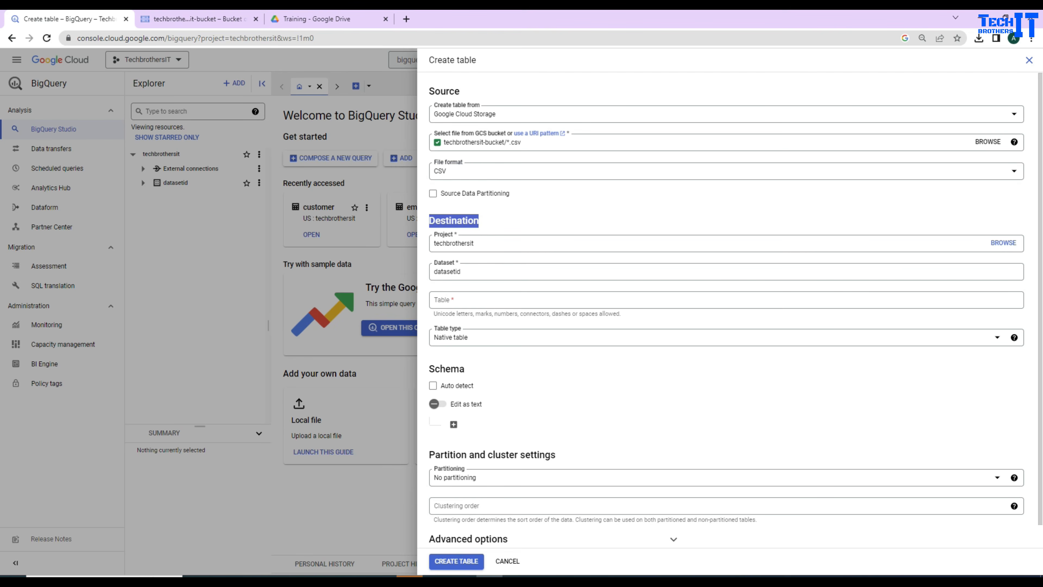
pyautogui.doubleClick(467, 243)
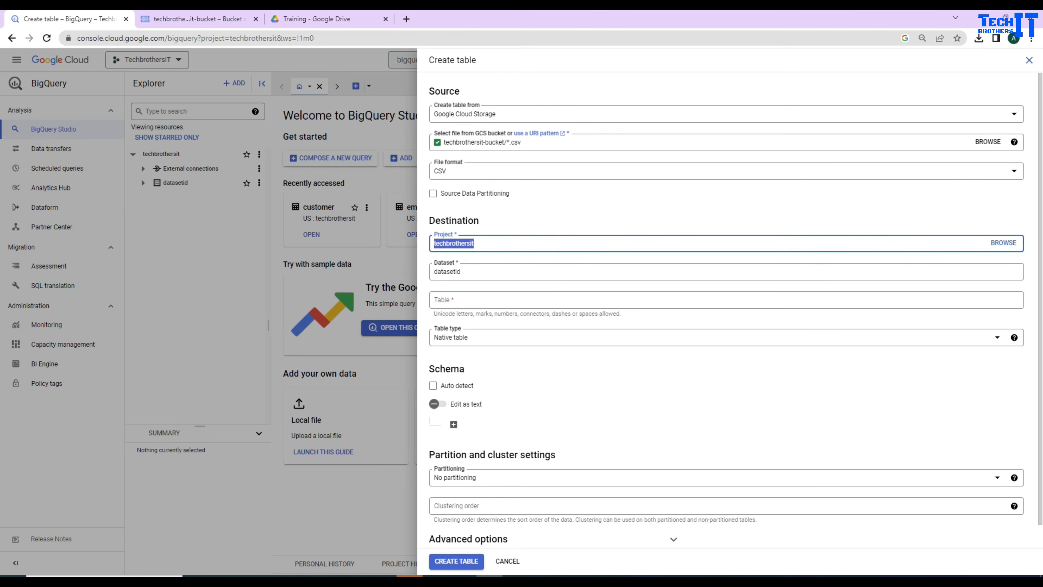
pyautogui.click(468, 271)
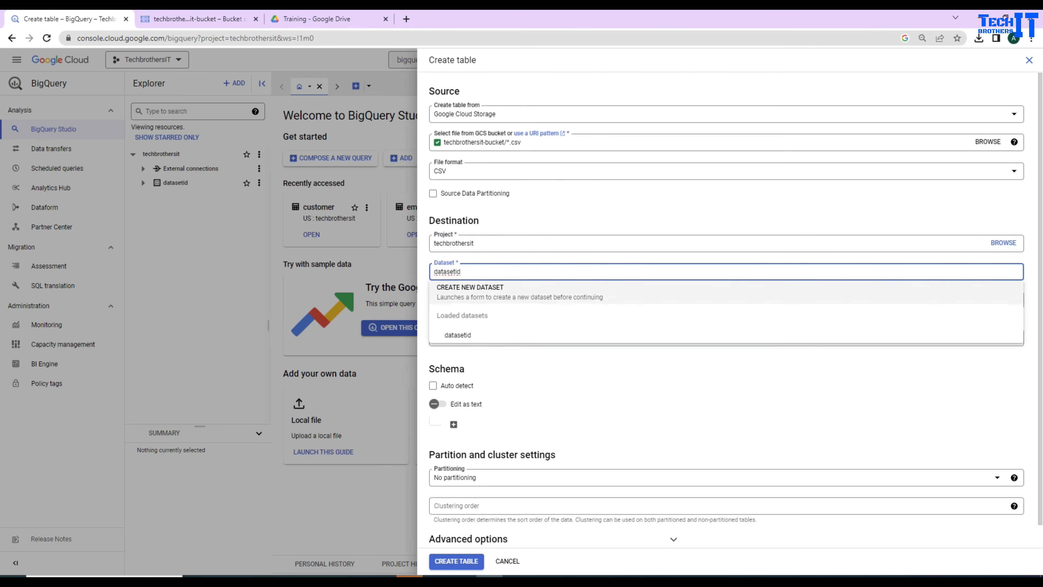
pyautogui.click(575, 368)
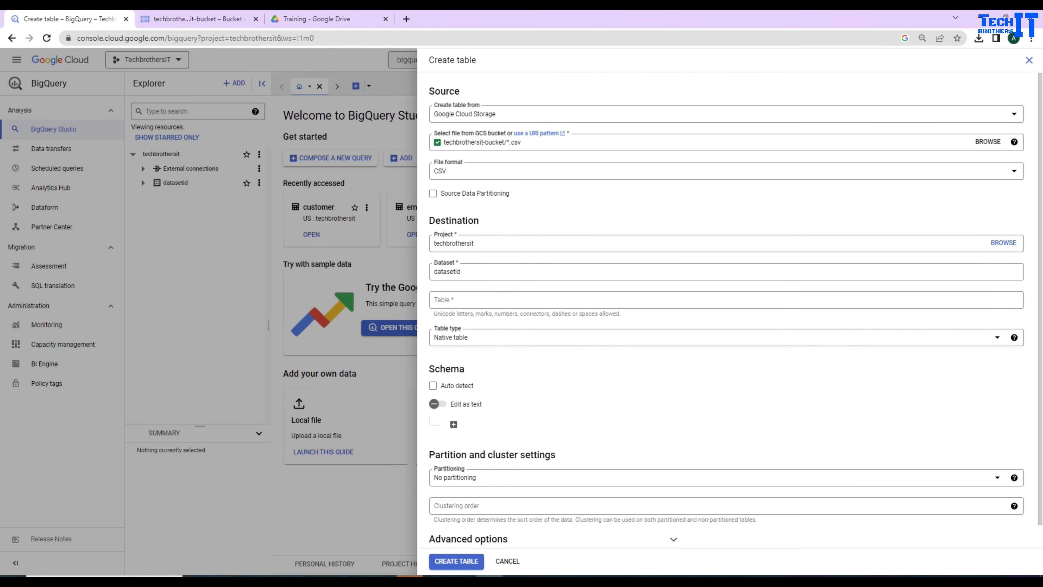
pyautogui.click(726, 300)
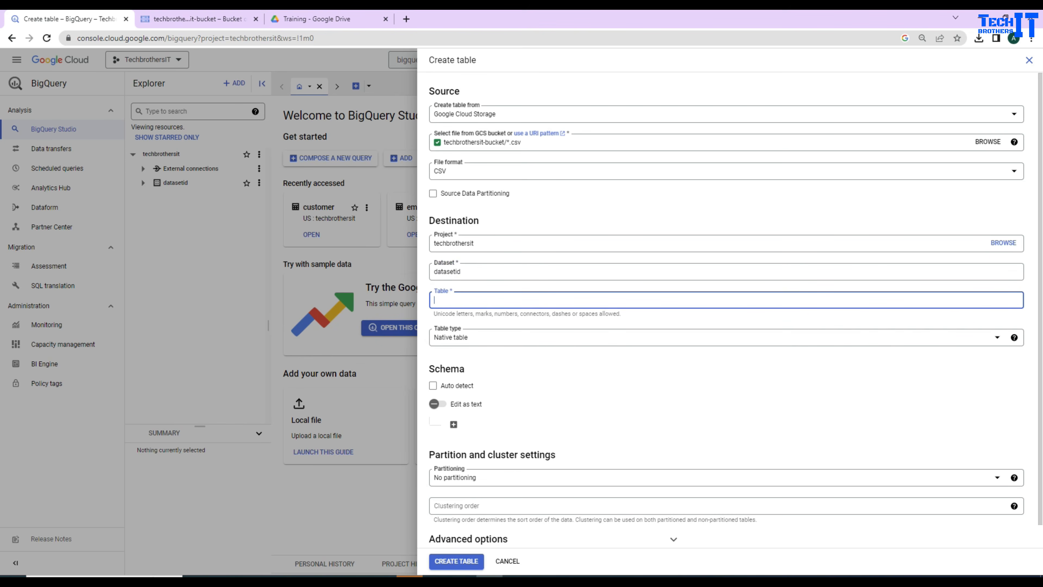
pyautogui.write('gcscustomer')
# - Set the table type to External table and enable automatic schema detection
pyautogui.press('Tab')
pyautogui.press('space')
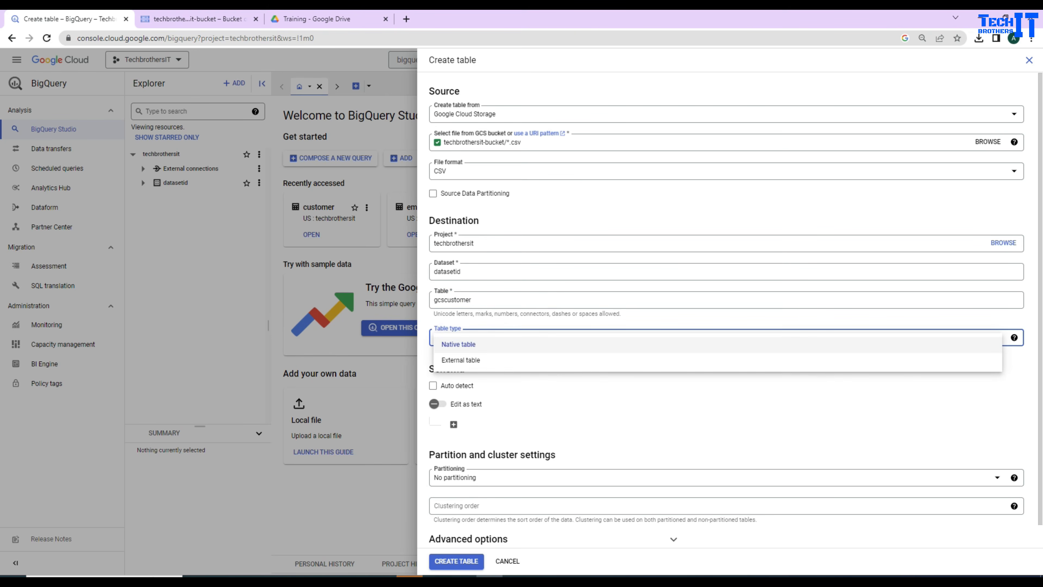
pyautogui.press('Down')
pyautogui.press('Return')
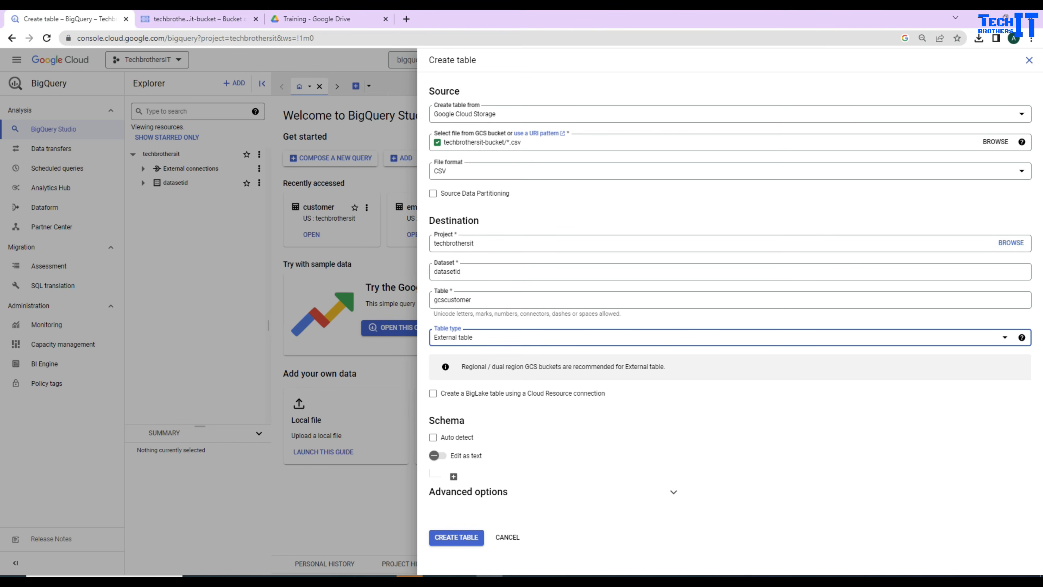
pyautogui.click(432, 437)
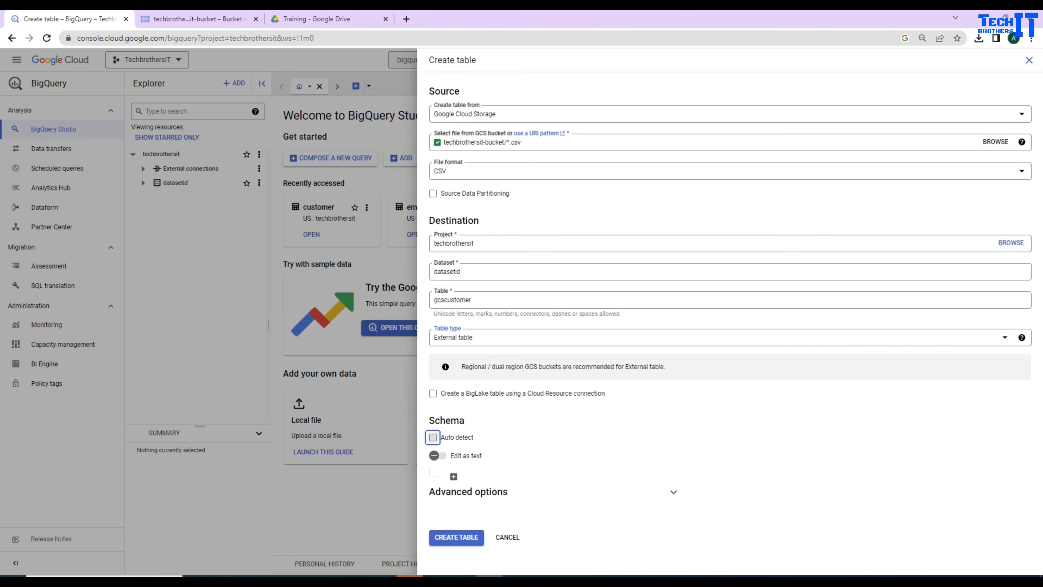
# - Expand the advanced options, check the number of errors allowed, and choose Comma as the field delimiter
pyautogui.click(673, 491)
pyautogui.scroll(-5, 726, 310)
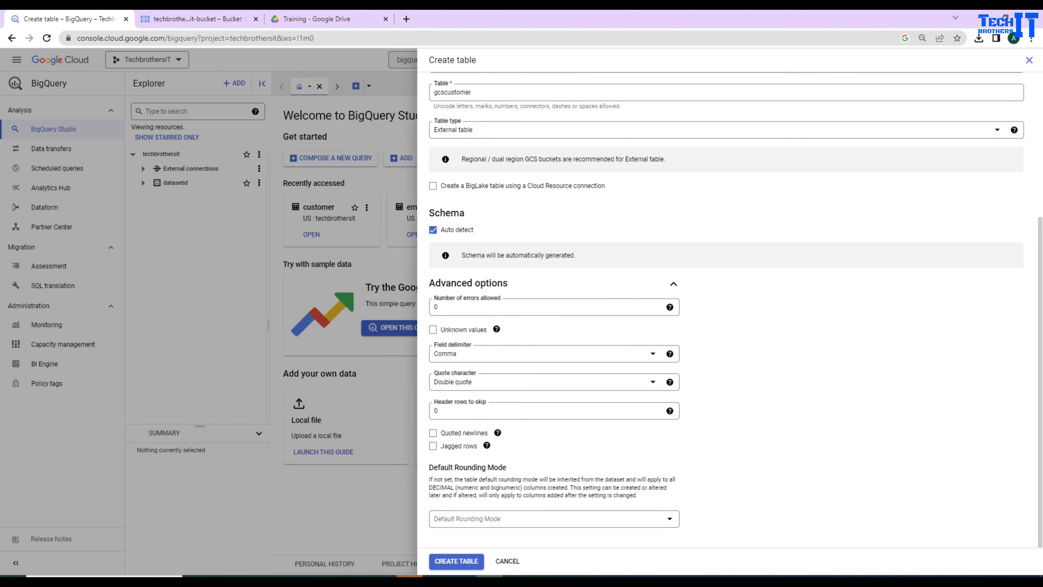
pyautogui.moveTo(453, 307); pyautogui.dragTo(432, 307)
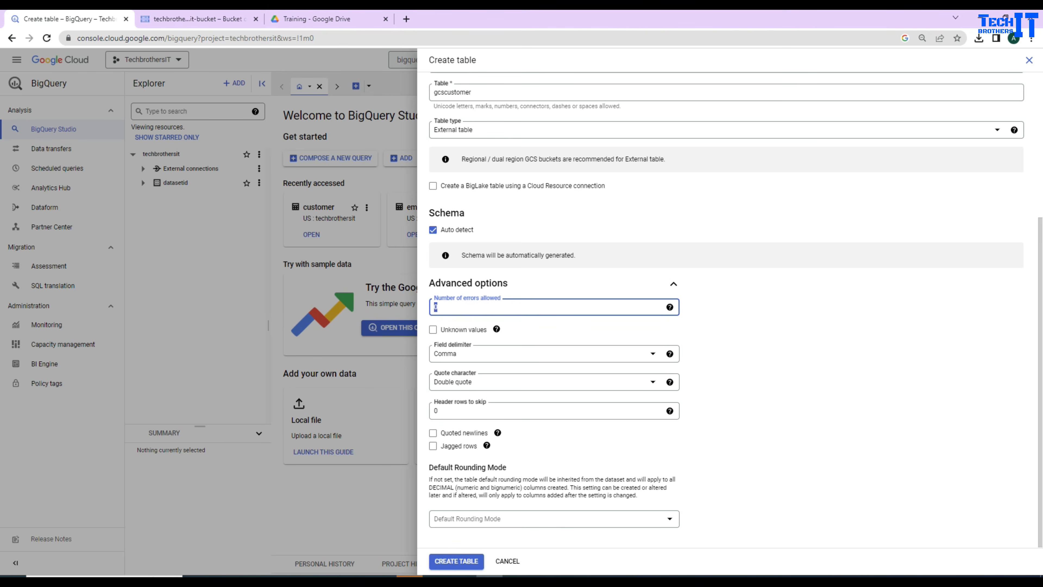
pyautogui.click(760, 329)
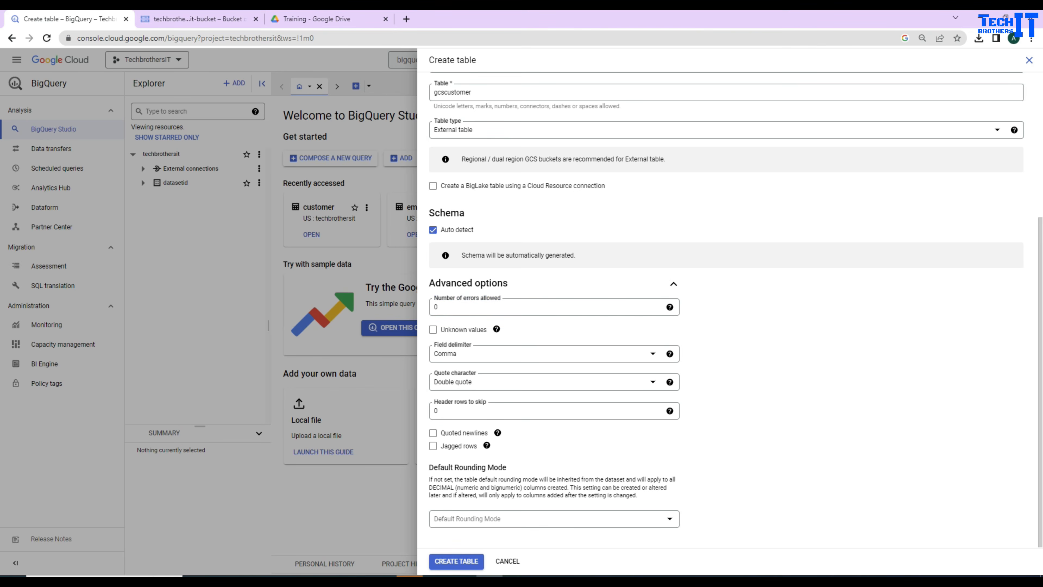
pyautogui.click(542, 353)
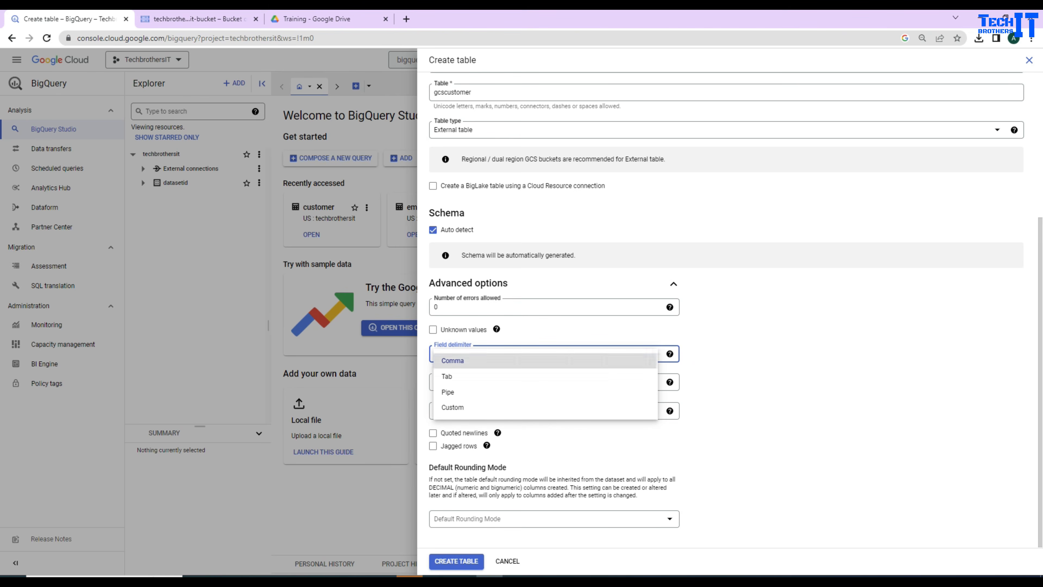
pyautogui.click(452, 361)
# - Set the quote character to None and the number of header rows to skip to 1
pyautogui.click(472, 382)
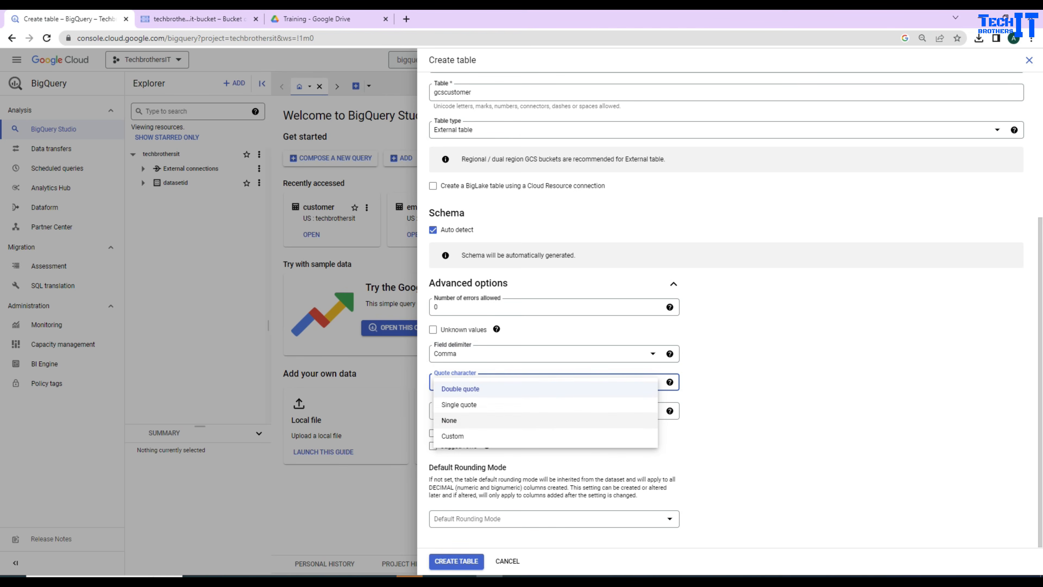
pyautogui.click(452, 420)
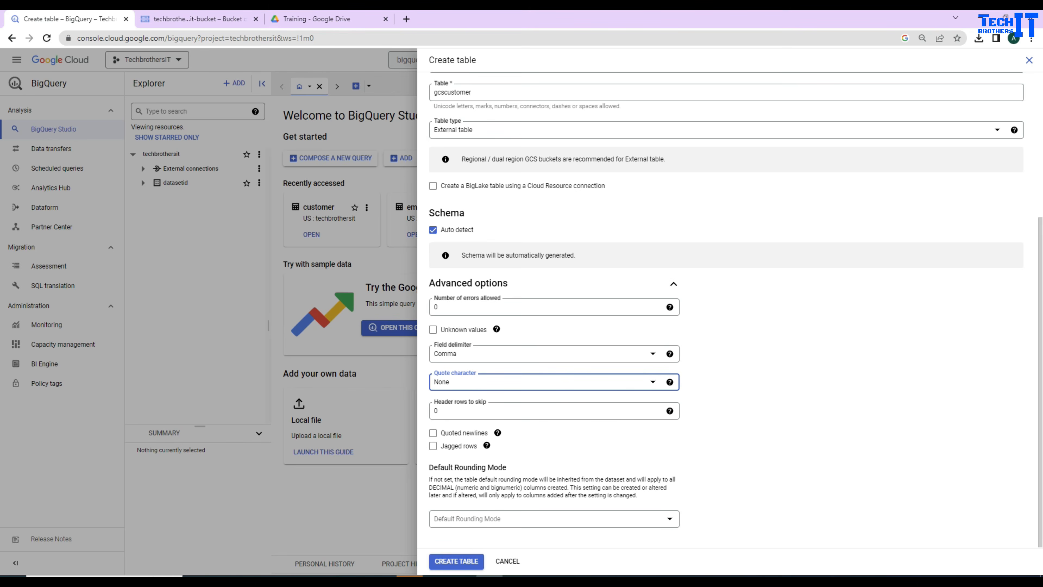
pyautogui.press('Tab')
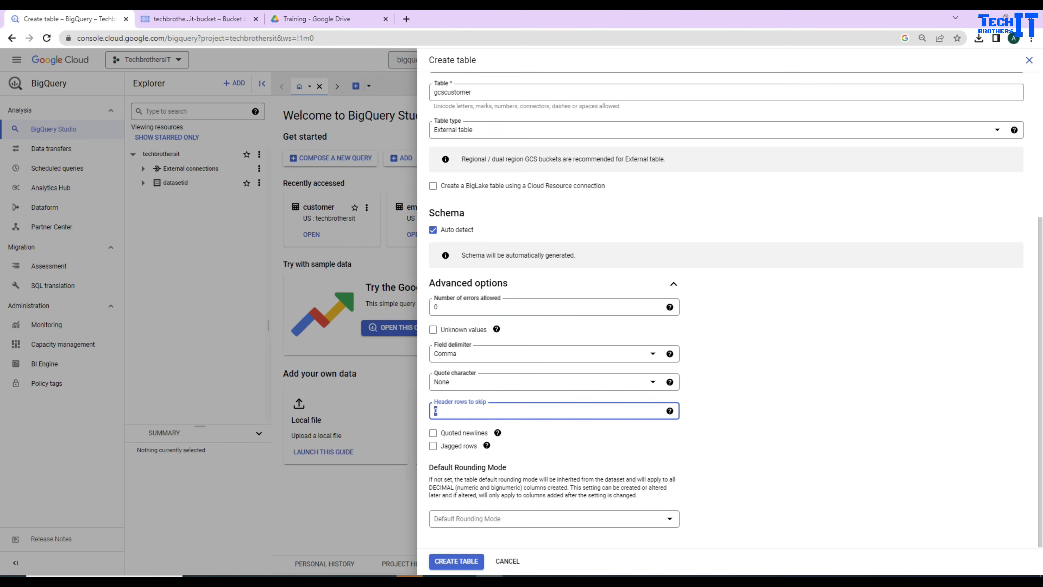
pyautogui.write('1')
# - Review the default rounding mode choices and description, leave the mode unset, and create the gcscustomer table
pyautogui.moveTo(497, 432)
pyautogui.click(493, 516)
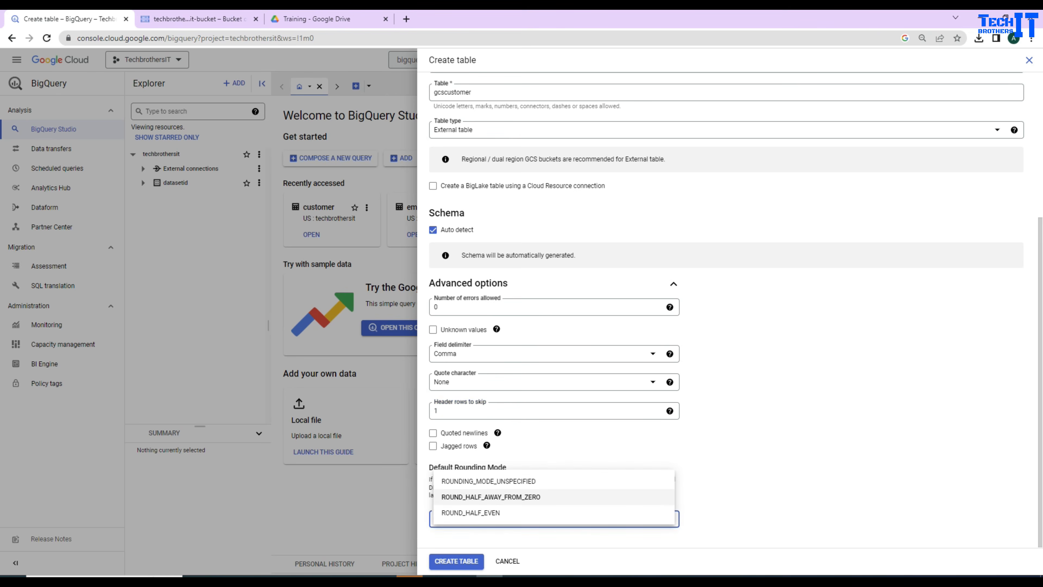
pyautogui.click(725, 489)
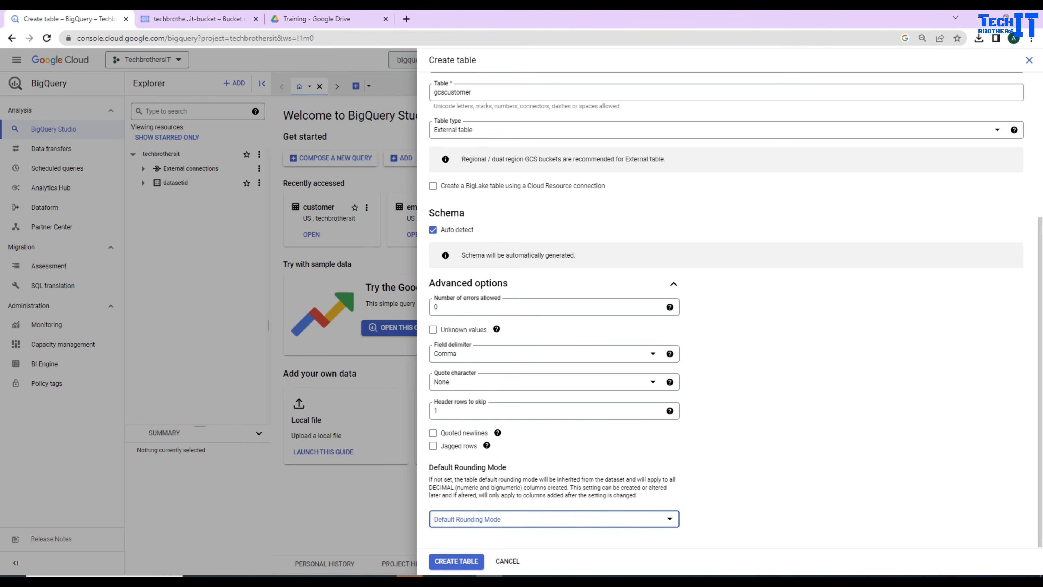
pyautogui.moveTo(429, 488); pyautogui.dragTo(502, 487)
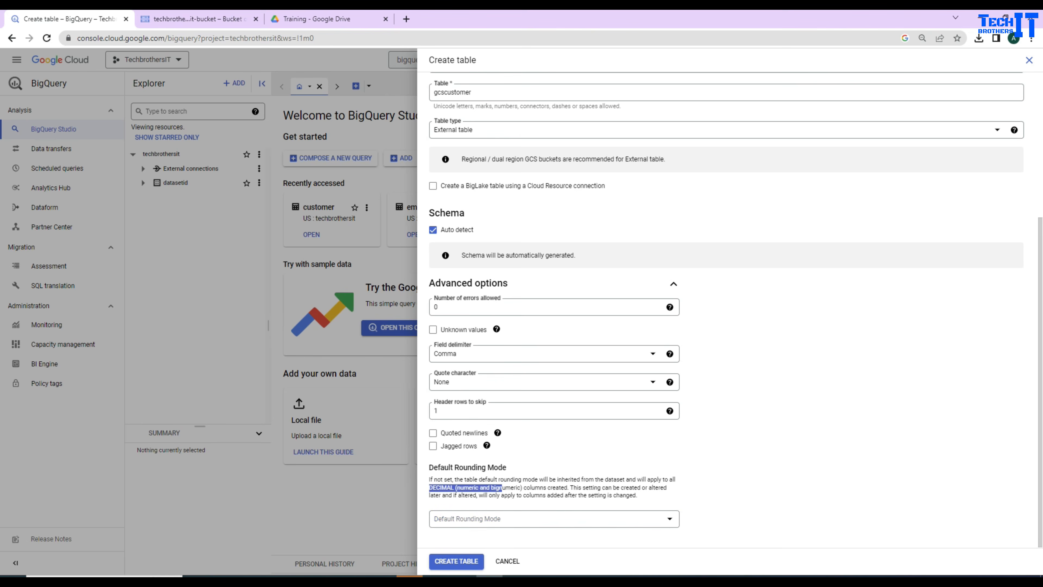
pyautogui.click(502, 487)
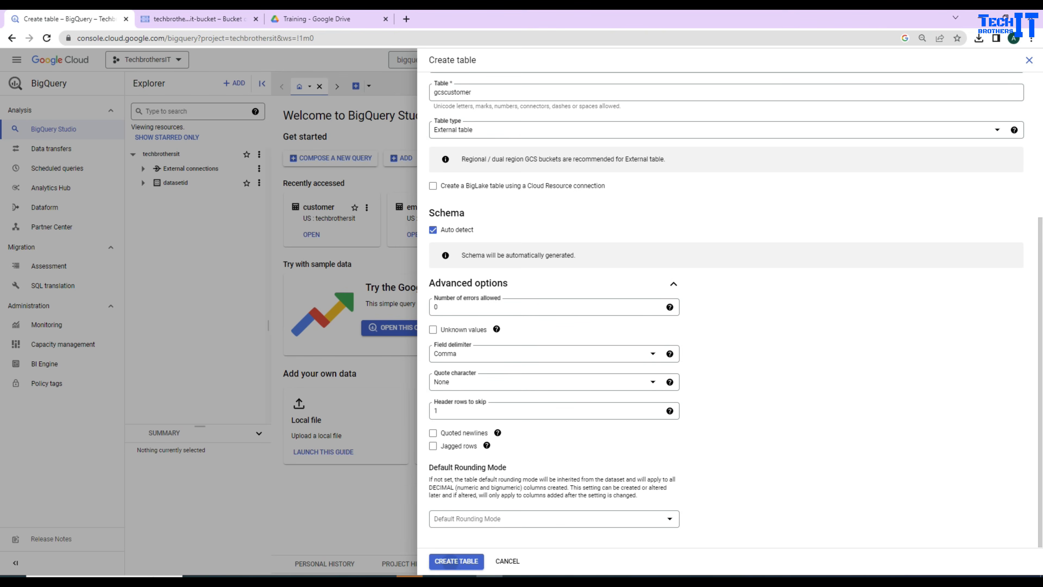
pyautogui.click(456, 561)
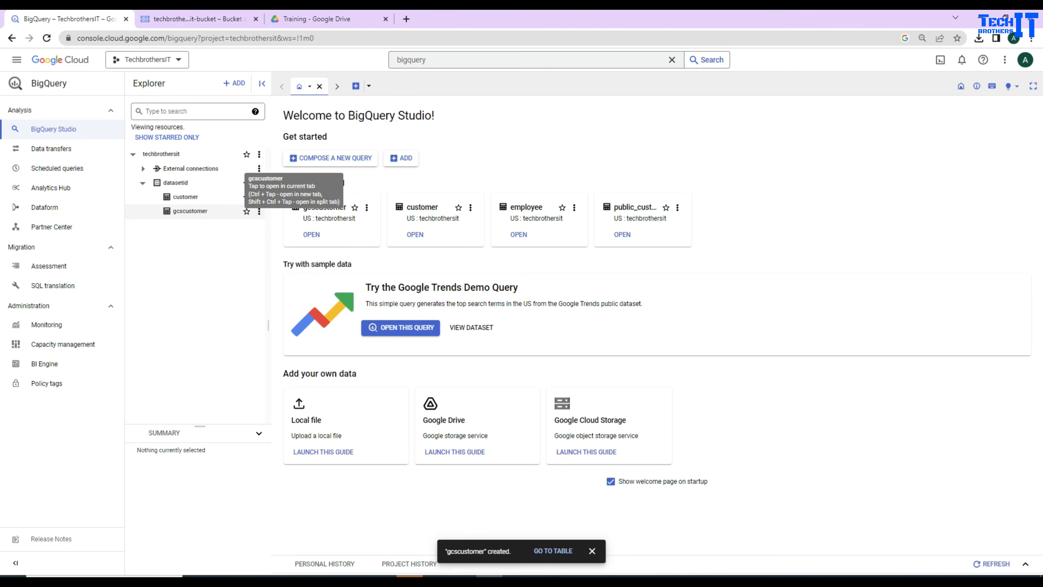
# - Open the gcscustomer table and review its schema, external data configuration (source URI, schema auto-detection, max bad records) and data profile
pyautogui.click(259, 211)
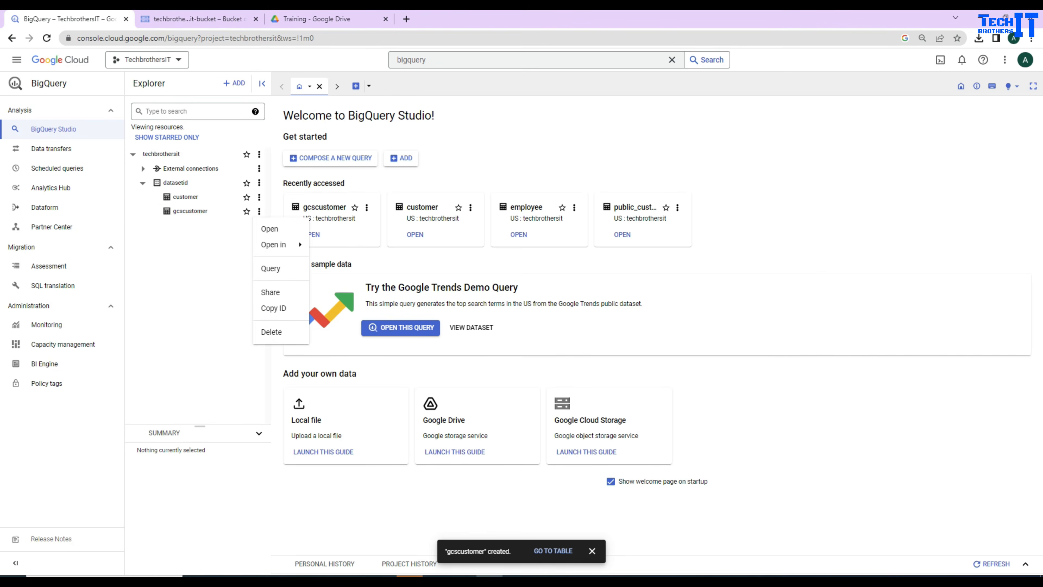
pyautogui.click(270, 229)
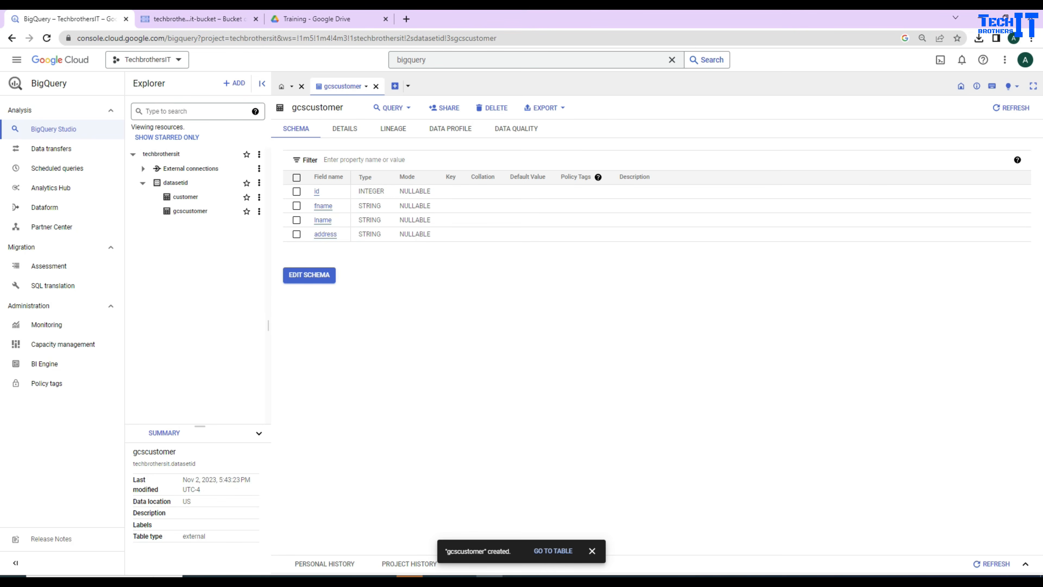
pyautogui.click(344, 129)
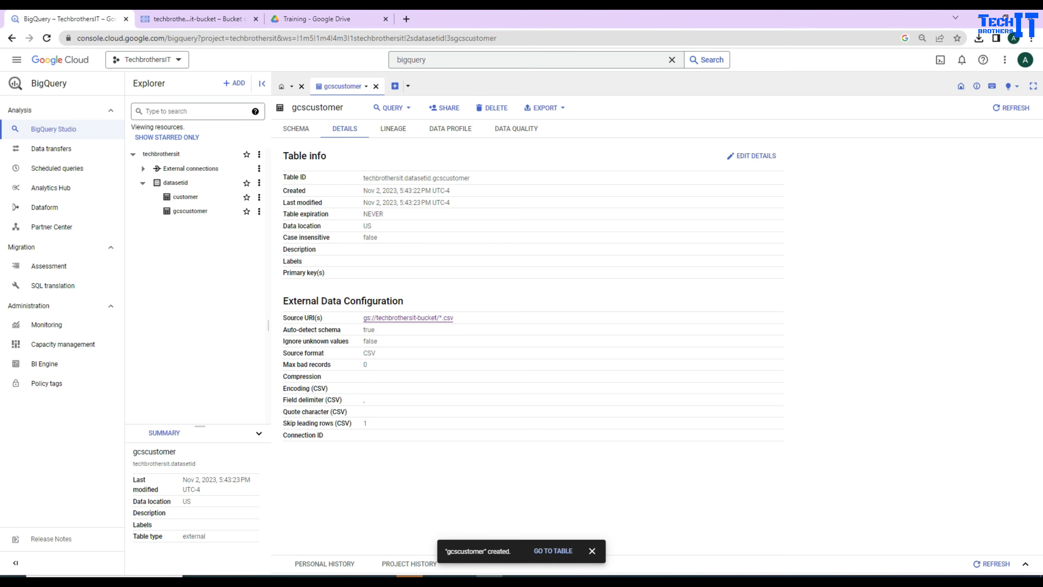
pyautogui.moveTo(454, 318); pyautogui.dragTo(363, 318)
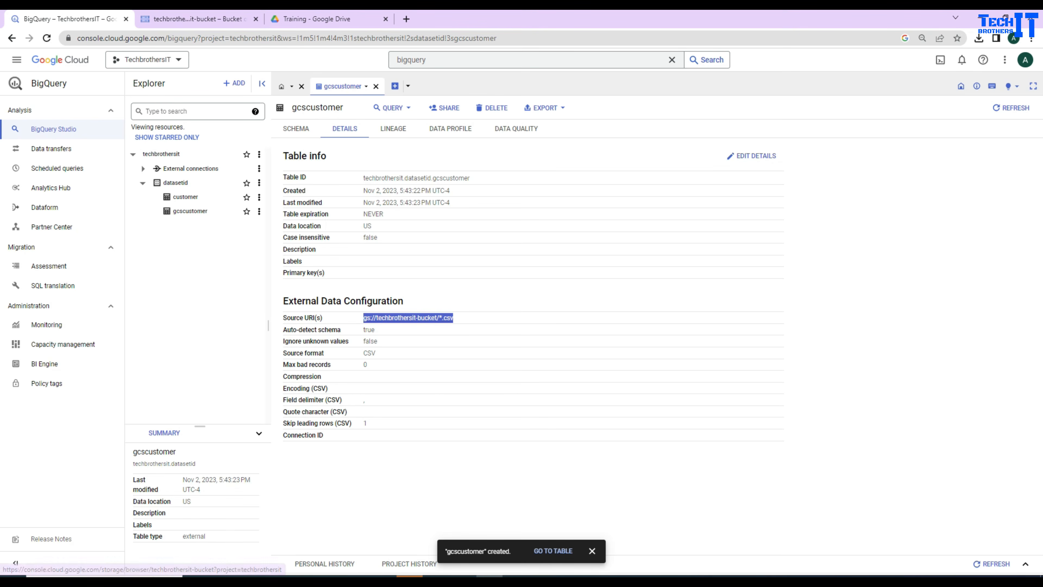
pyautogui.click(472, 342)
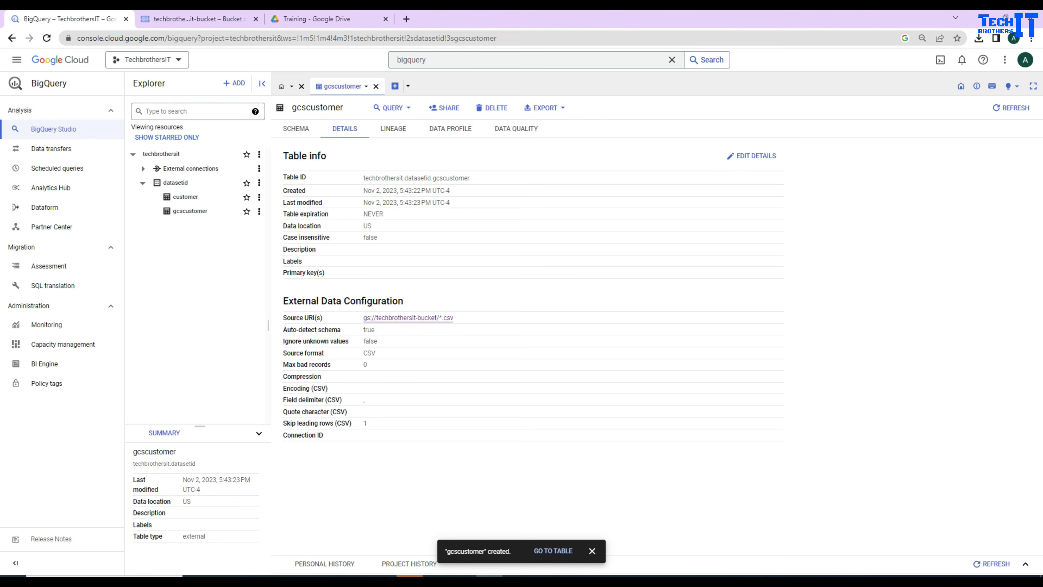
pyautogui.moveTo(375, 330); pyautogui.dragTo(283, 329)
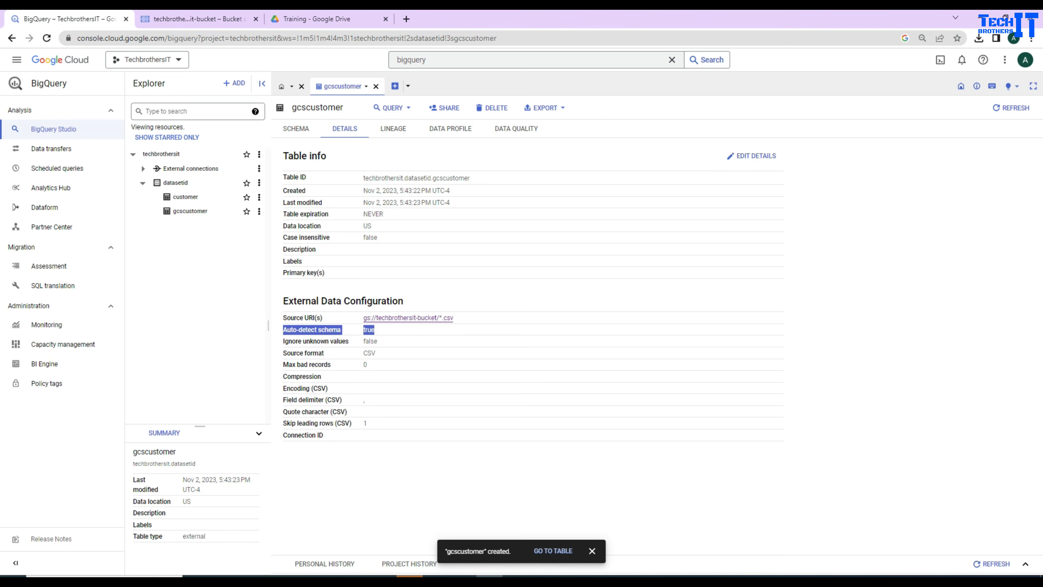
pyautogui.moveTo(367, 365); pyautogui.dragTo(282, 365)
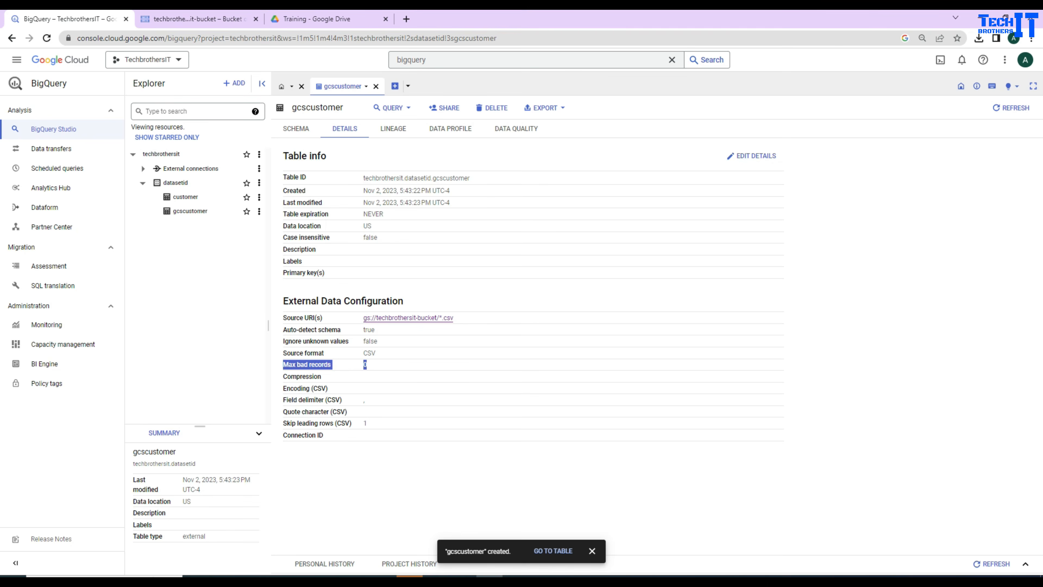
pyautogui.click(450, 129)
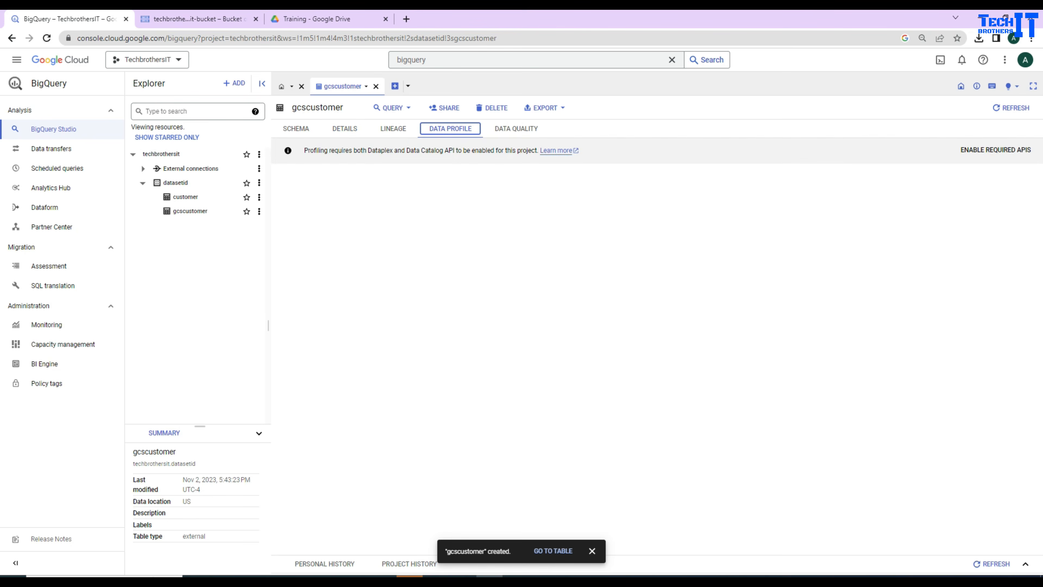
pyautogui.click(296, 128)
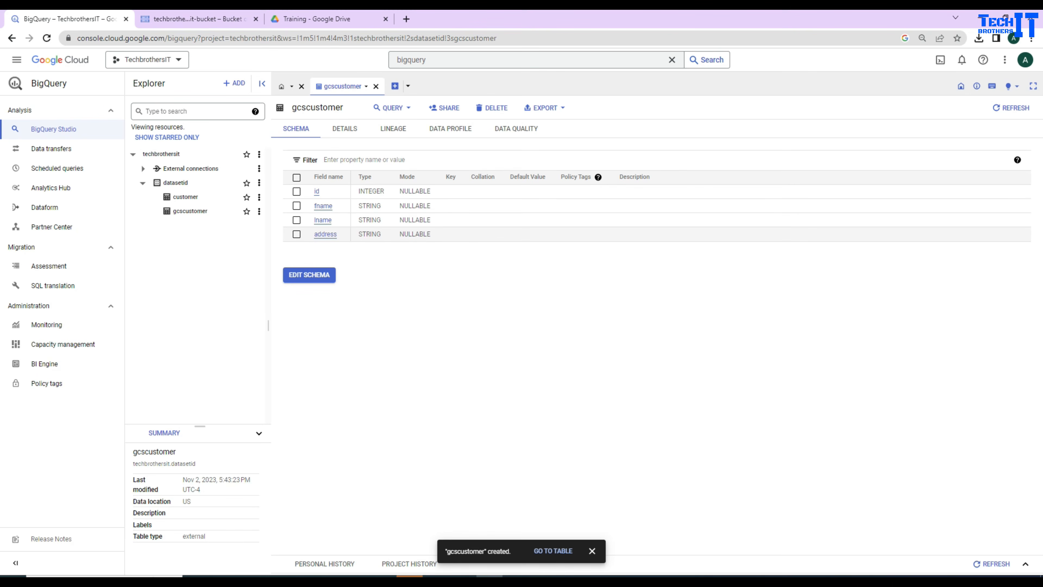
# - Create a query on gcscustomer that selects all columns with a limit of 1000 rows, and run it
pyautogui.click(259, 211)
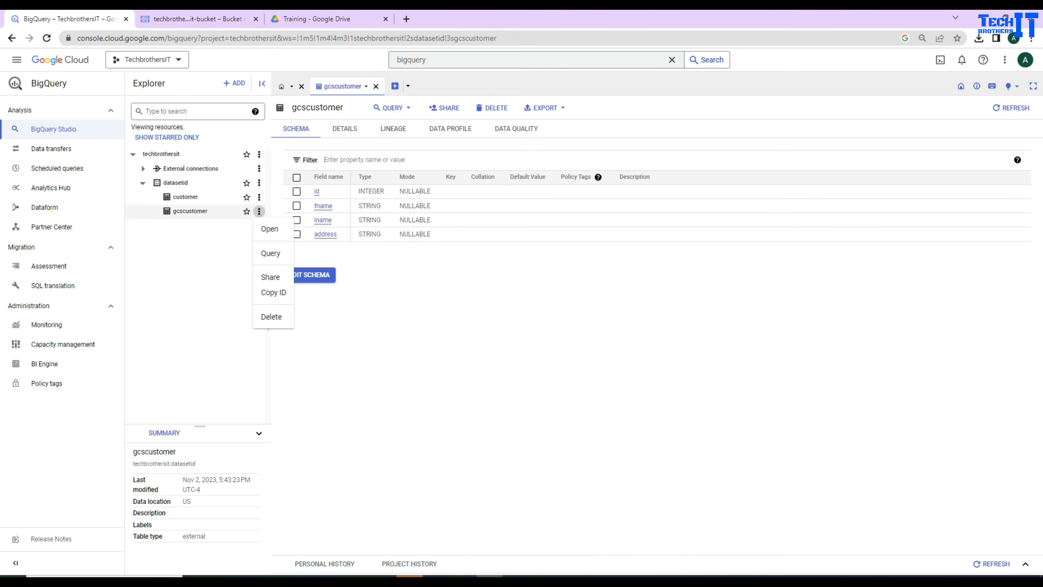
pyautogui.click(270, 253)
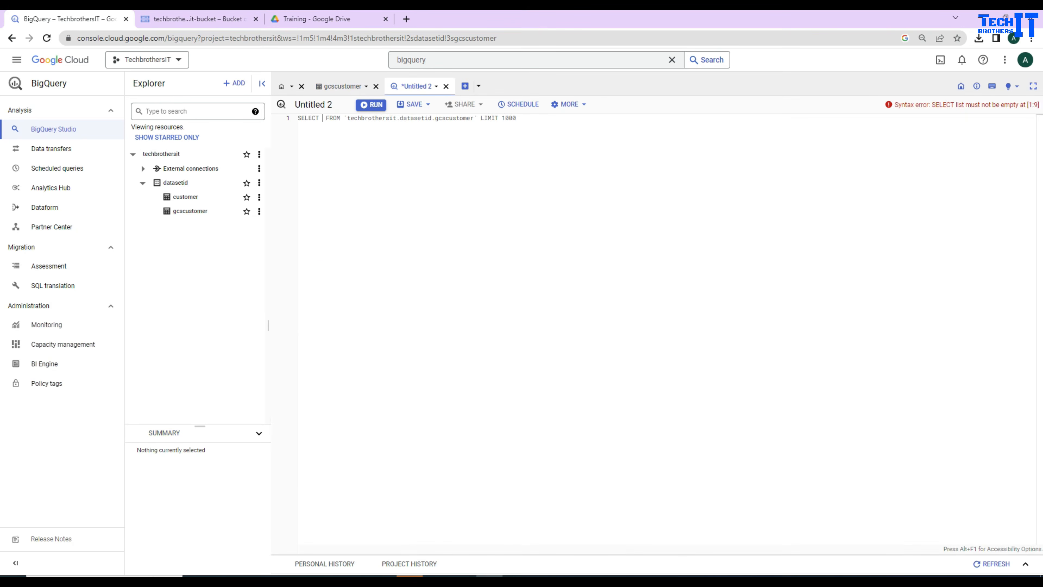
pyautogui.write('*')
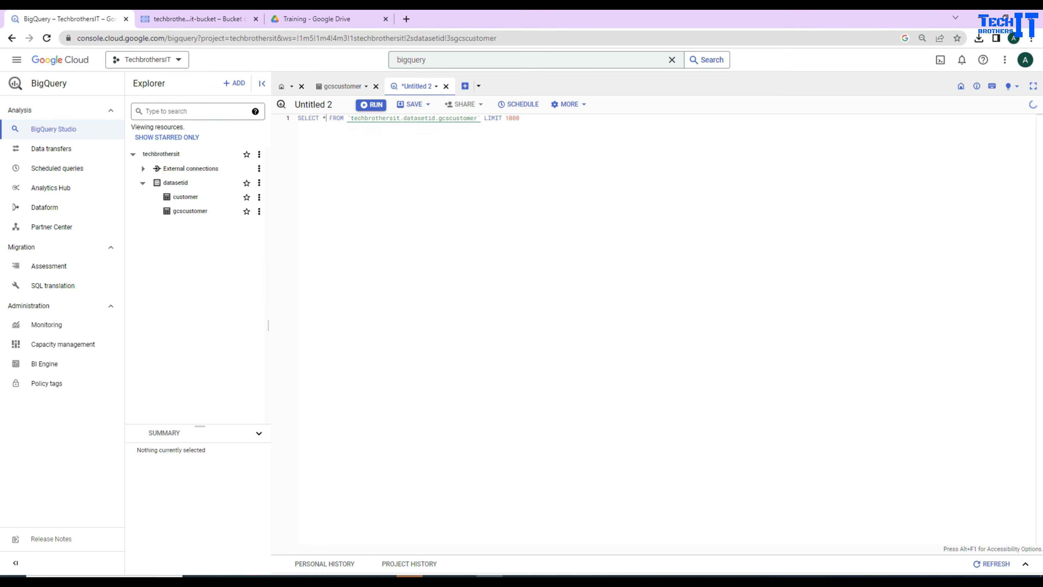
pyautogui.hotkey('ctrl', 'Return')
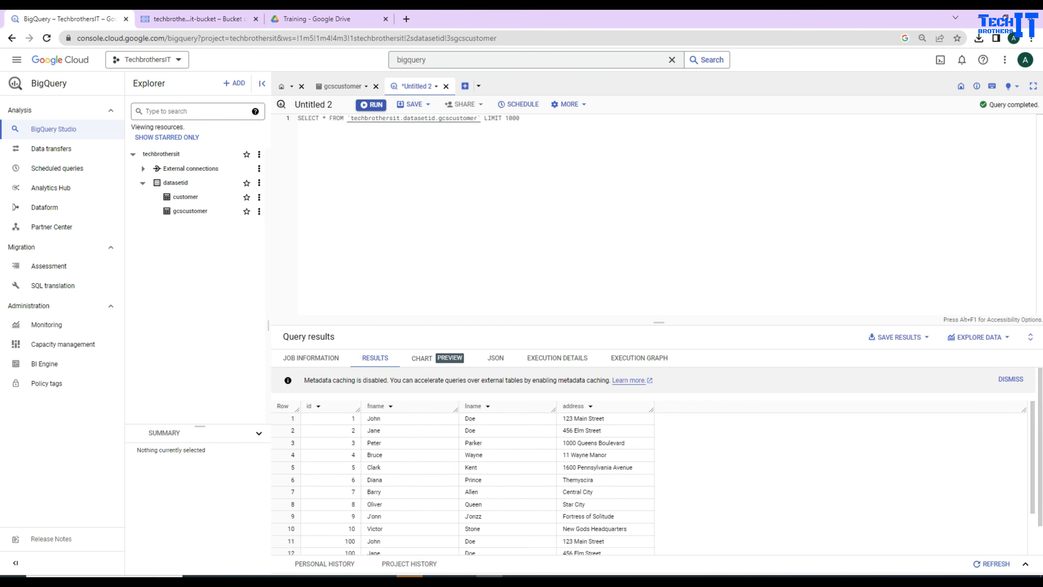
# - Enlarge the query results area and compare rows 1 to 10 with rows 11 to 20 from the bucket's CSV files
pyautogui.moveTo(658, 322); pyautogui.dragTo(658, 197)
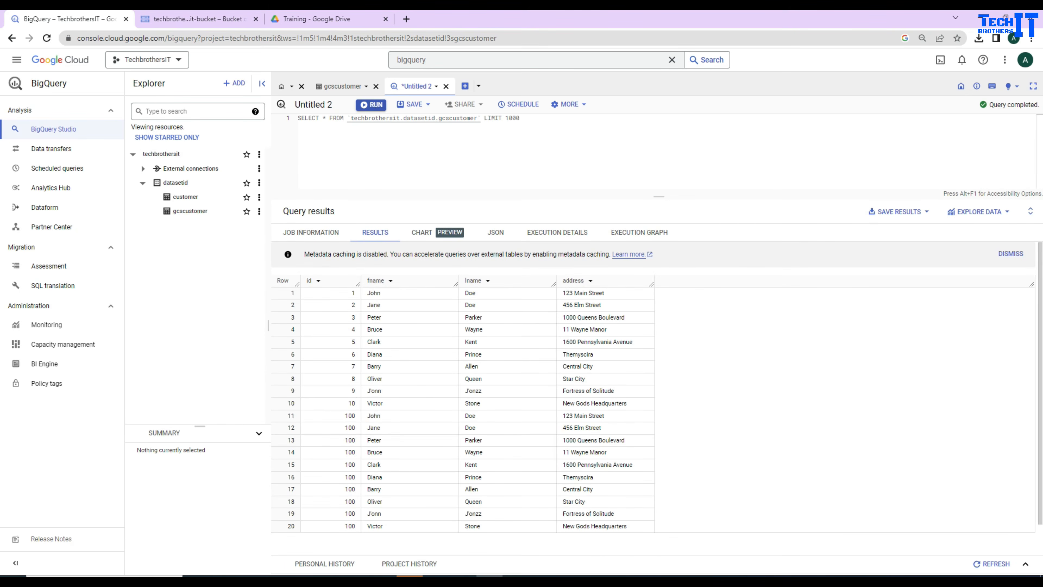
pyautogui.moveTo(350, 293); pyautogui.dragTo(627, 404)
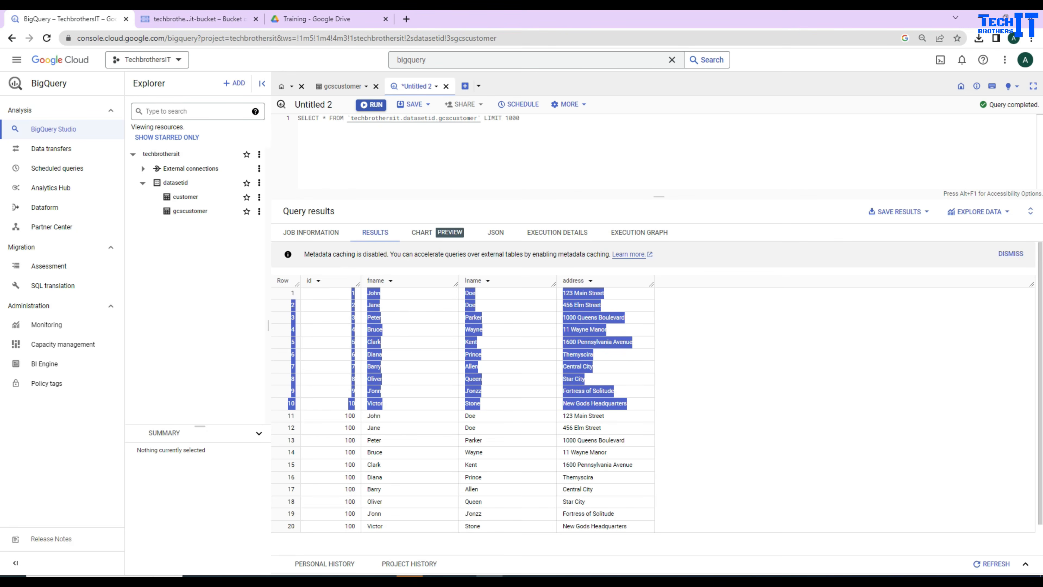
pyautogui.click(629, 404)
pyautogui.moveTo(346, 416); pyautogui.dragTo(627, 526)
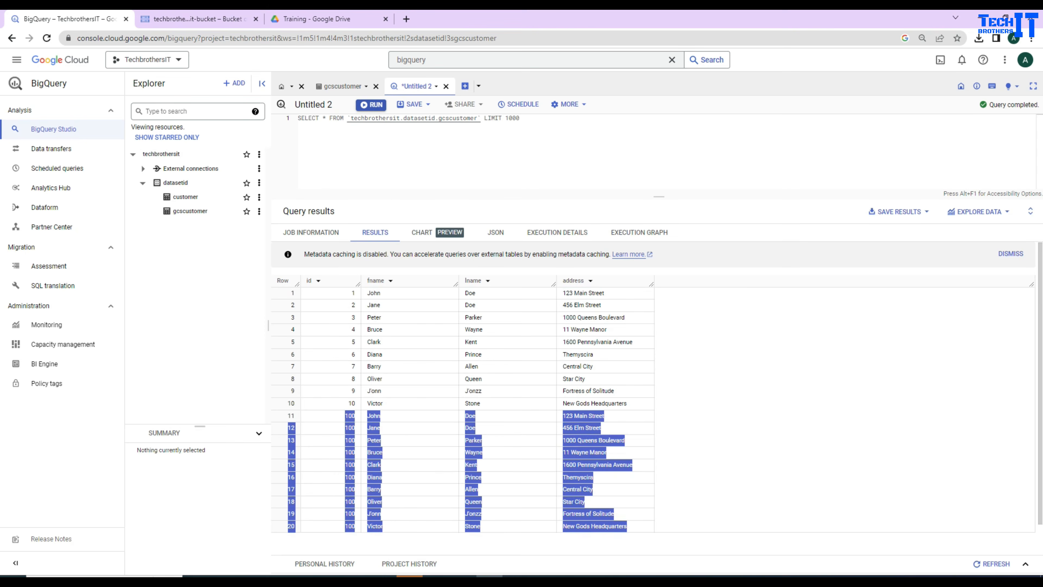
pyautogui.scroll(-1, 653, 411)
pyautogui.scroll(-1, 653, 391)
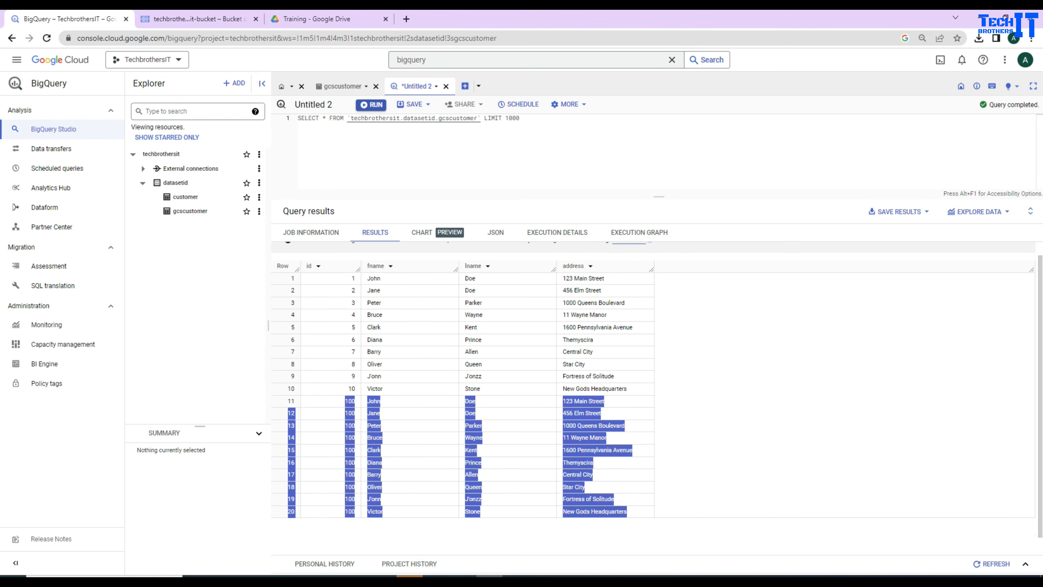
pyautogui.scroll(1, 653, 390)
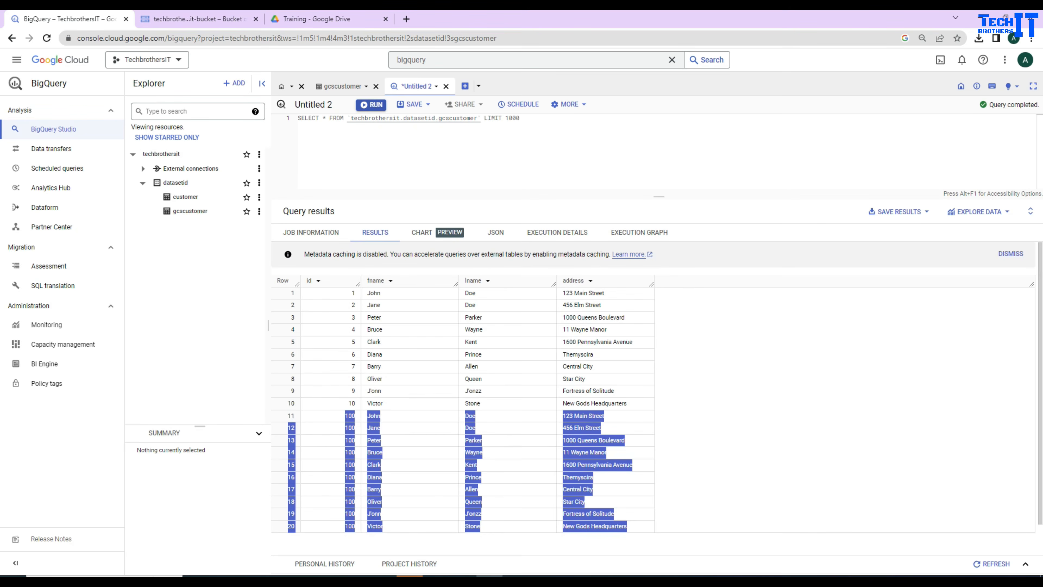
pyautogui.click(682, 444)
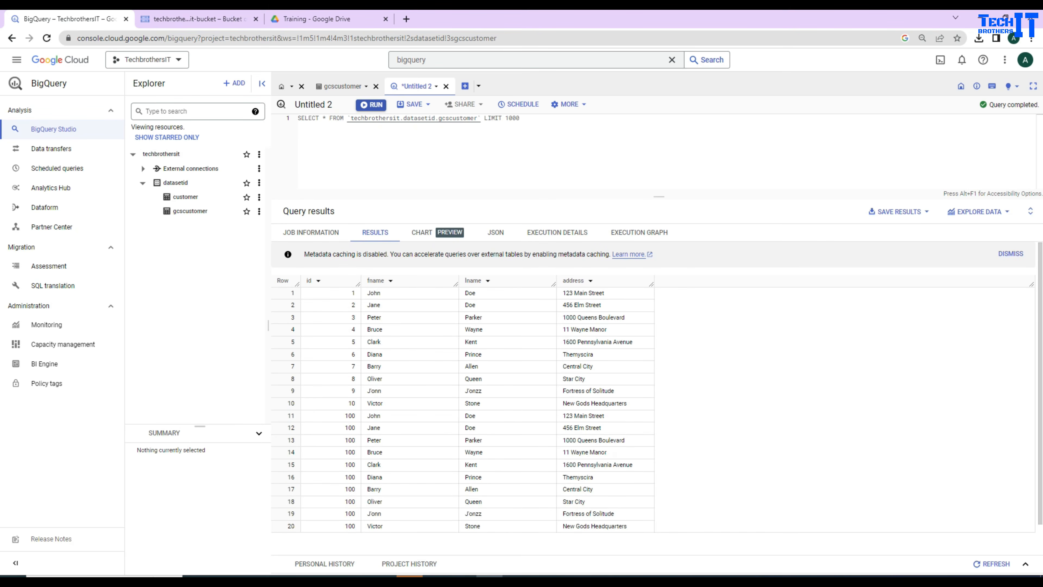